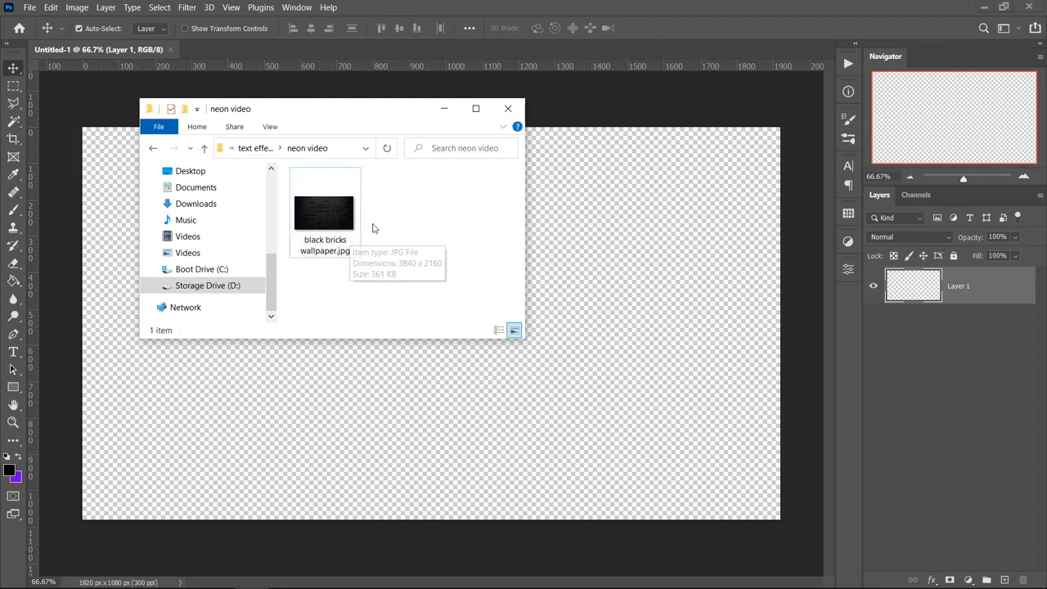
# Place the image black bricks wallpaper.jpg in the document so that it fills the canvas
pyautogui.click(342, 213)
pyautogui.moveTo(342, 213); pyautogui.dragTo(604, 239)
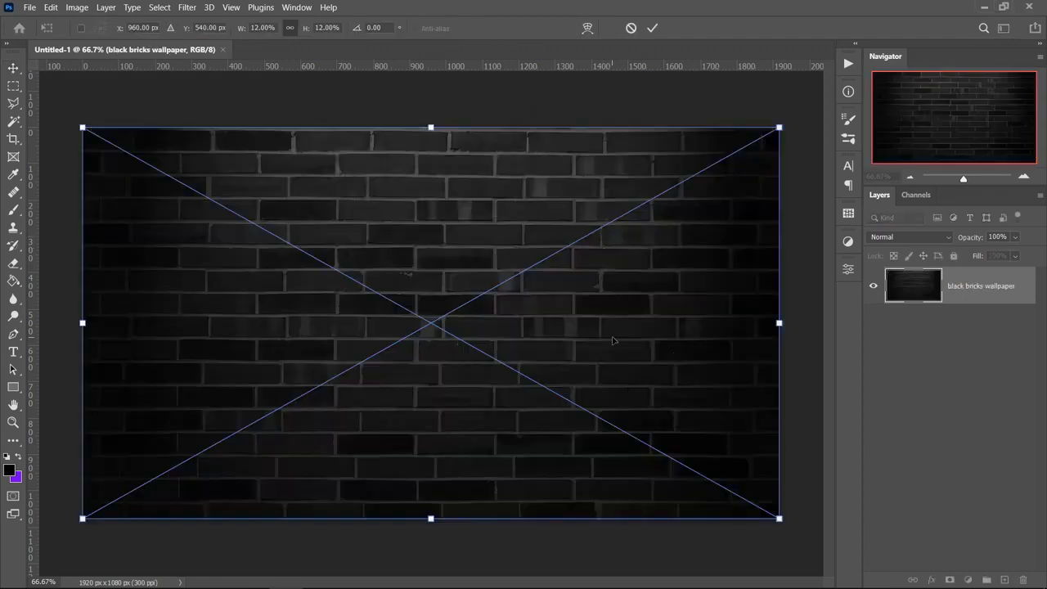
pyautogui.press('Return')
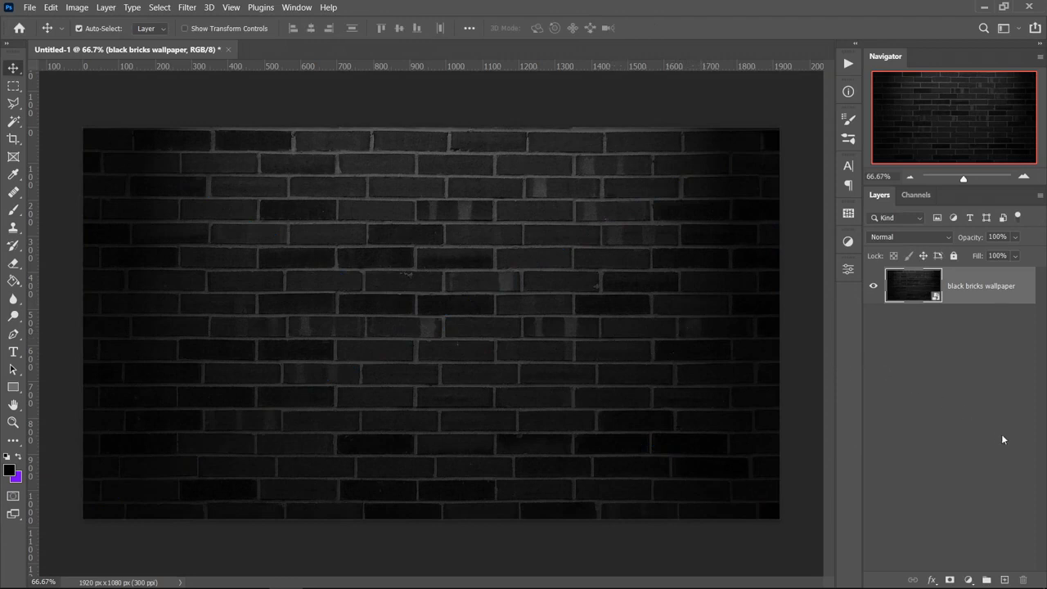
# Add a new layer above the brick wallpaper and fill it with black (000000) using the Paint Bucket
pyautogui.click(1006, 578)
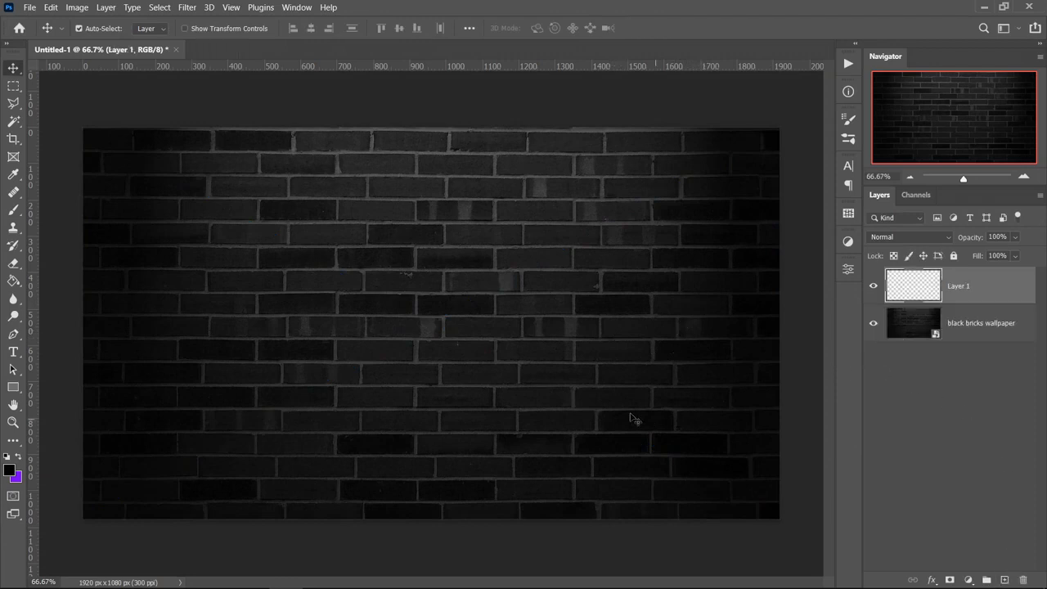
pyautogui.click(13, 281)
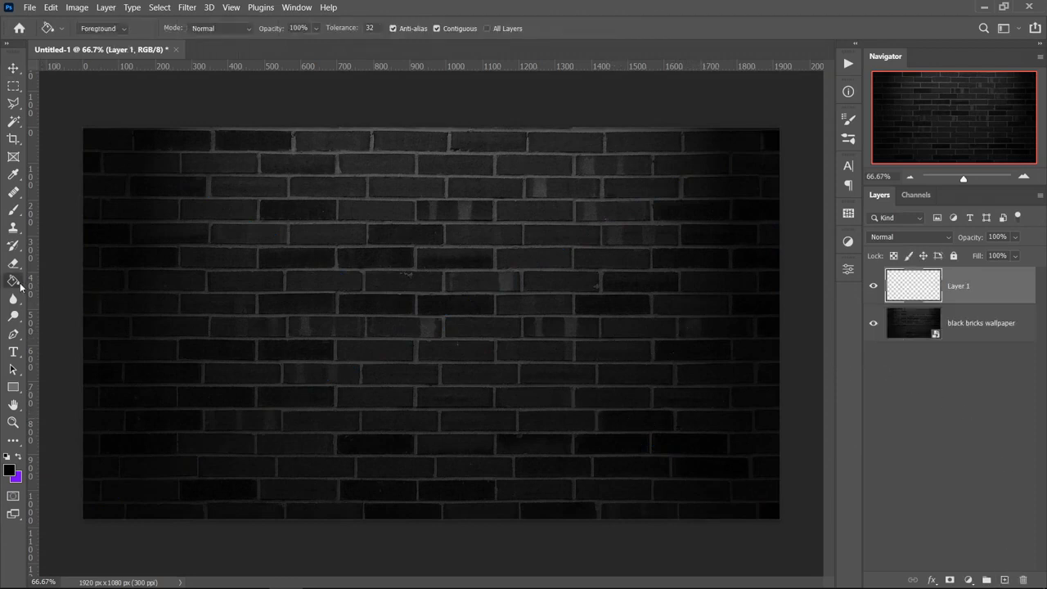
pyautogui.click(10, 470)
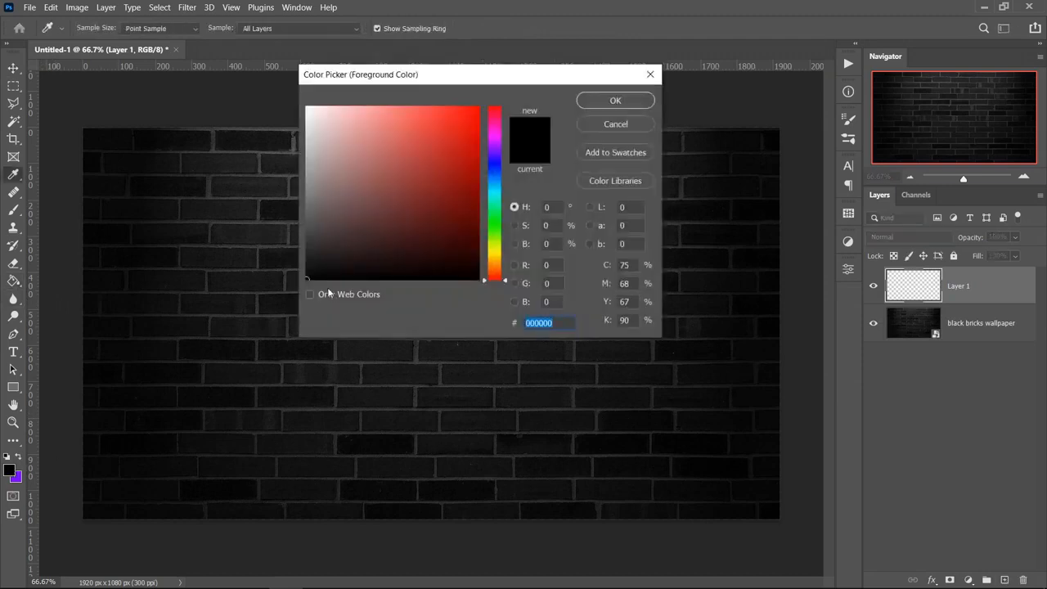
pyautogui.click(615, 101)
pyautogui.click(462, 310)
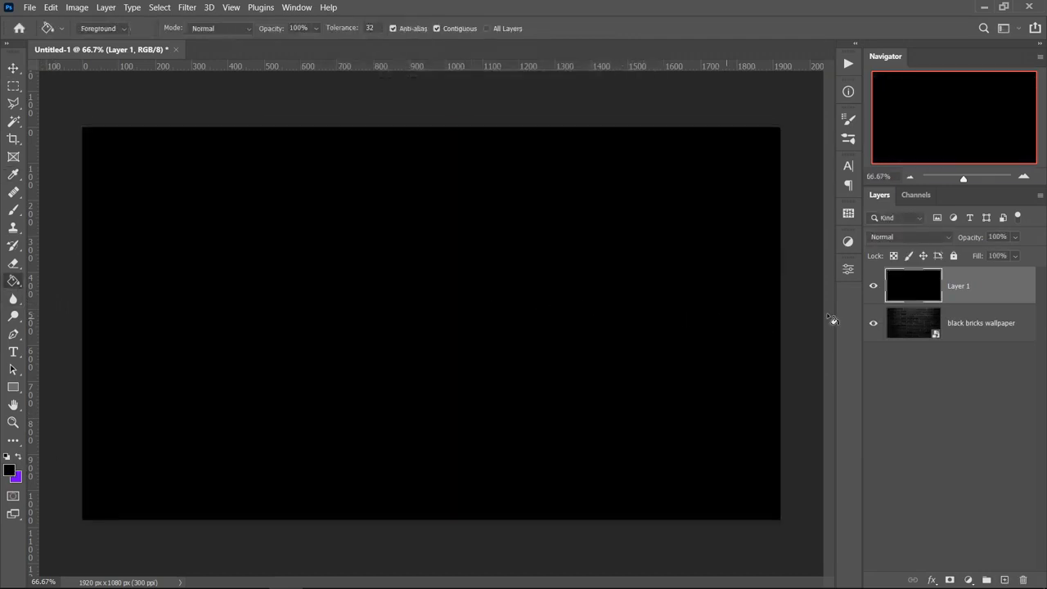
# Set the black layer's blend mode to Soft Light and its opacity to 62%
pyautogui.click(906, 241)
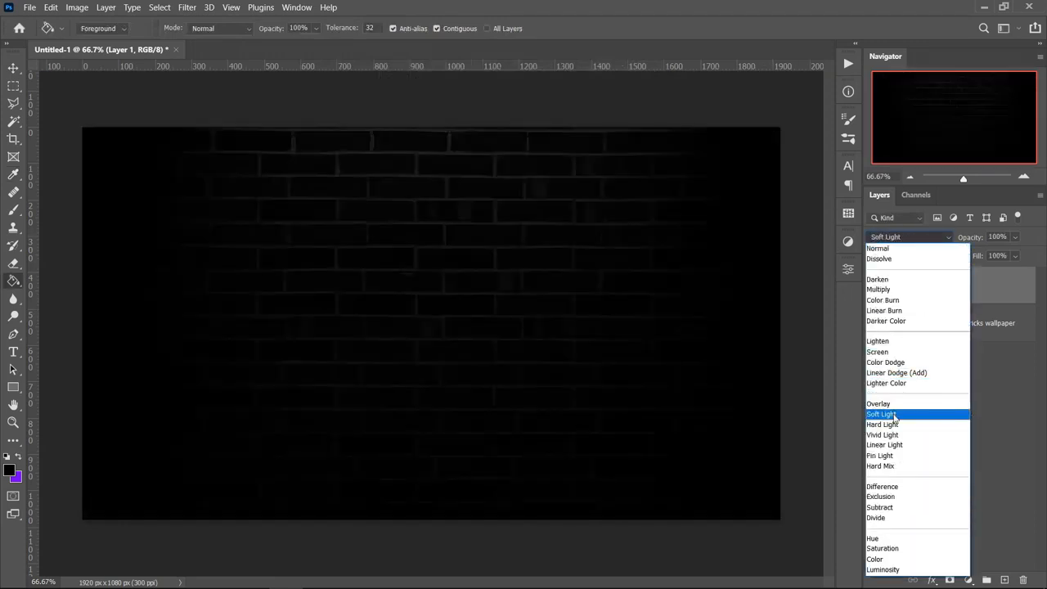
pyautogui.click(897, 413)
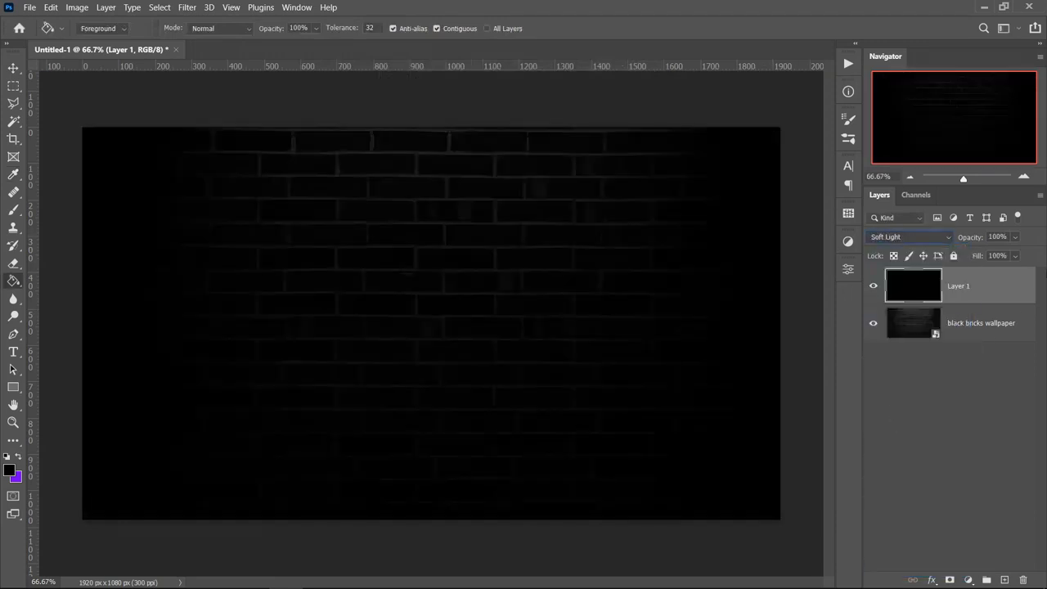
pyautogui.click(982, 237)
pyautogui.write('62')
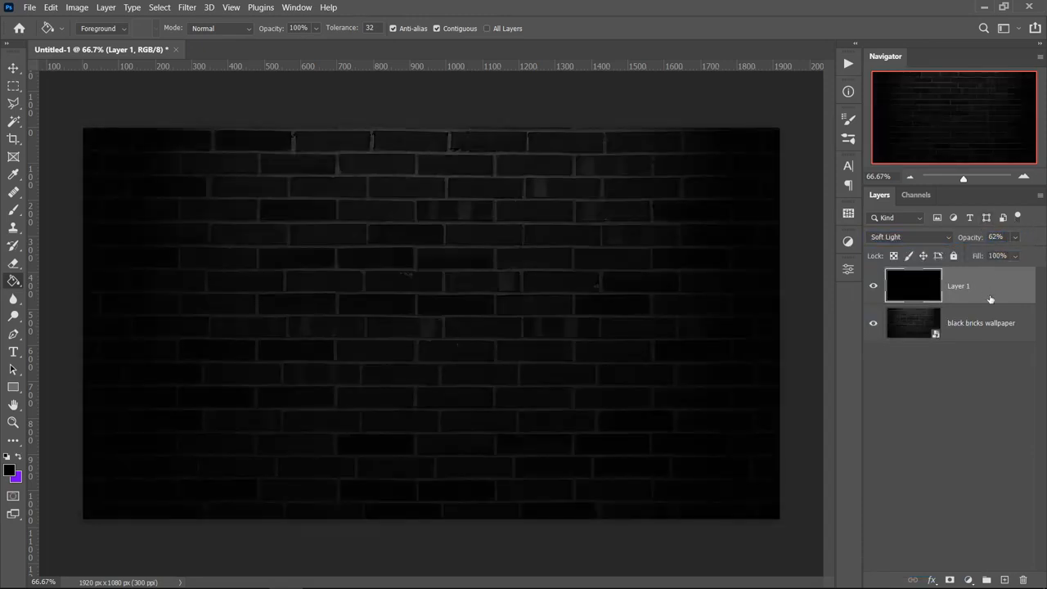
# Give the brick wallpaper layer a black Multiply Inner Shadow with 100% opacity, 90° angle, 3 px distance, 0% choke and 188 px size
pyautogui.rightClick(967, 324)
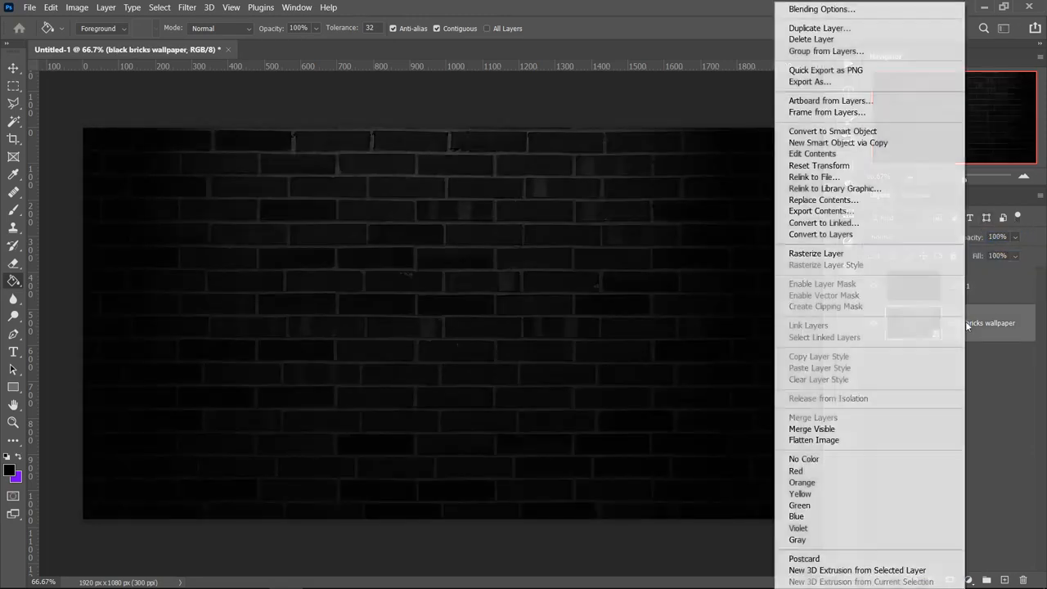
pyautogui.click(827, 11)
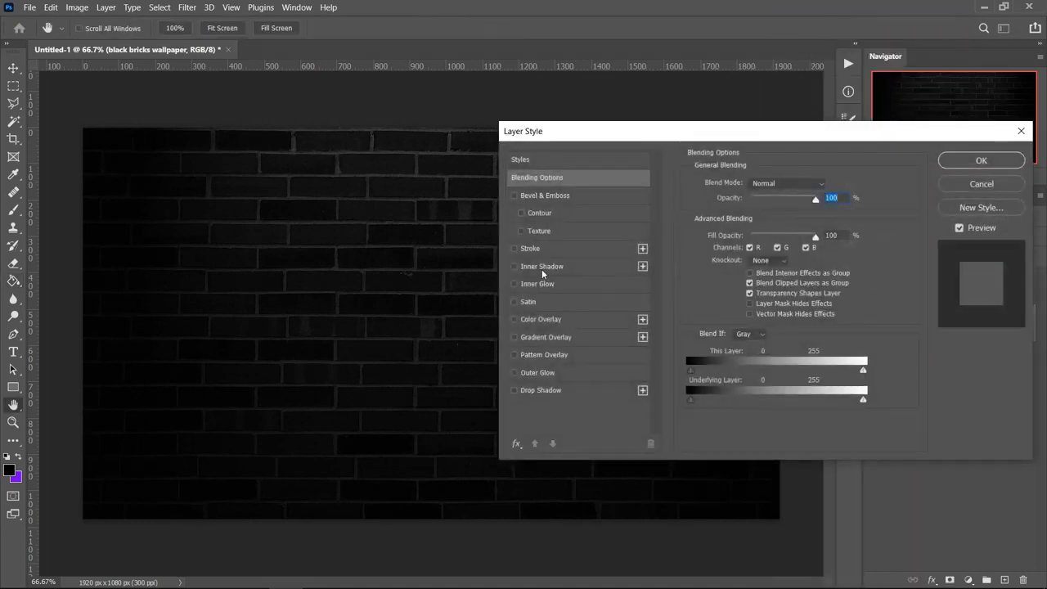
pyautogui.click(543, 268)
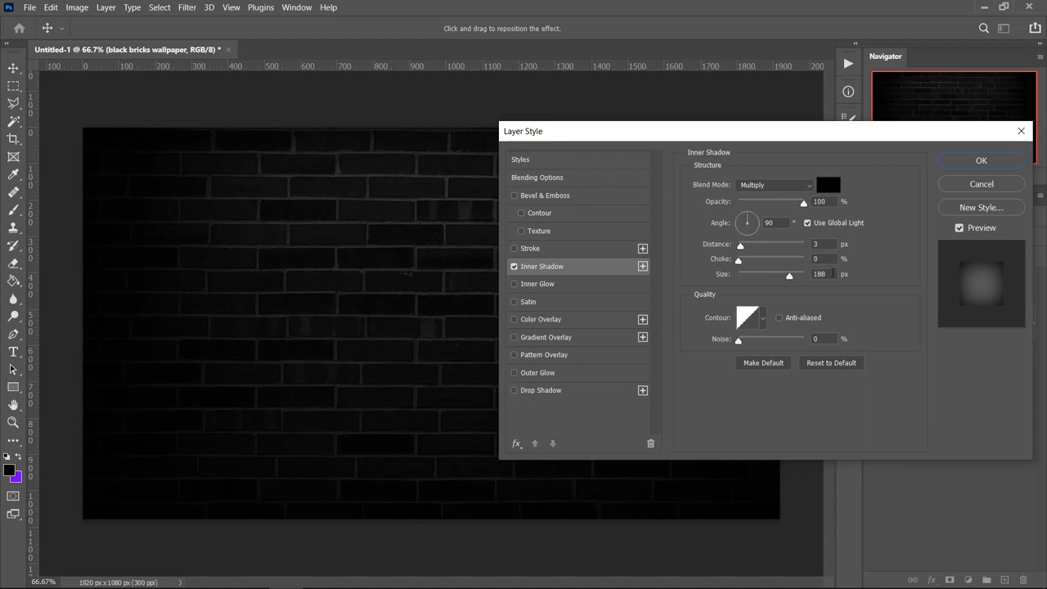
pyautogui.click(975, 161)
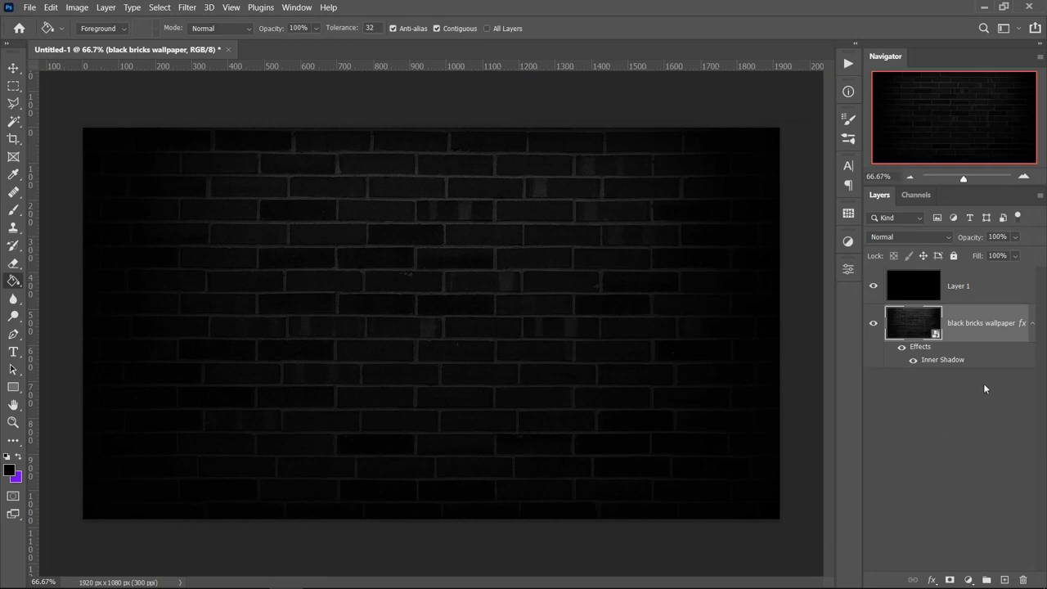
# Select Layer 1 as the layer to add text above and set the text colour to white (ffffff)
pyautogui.click(966, 295)
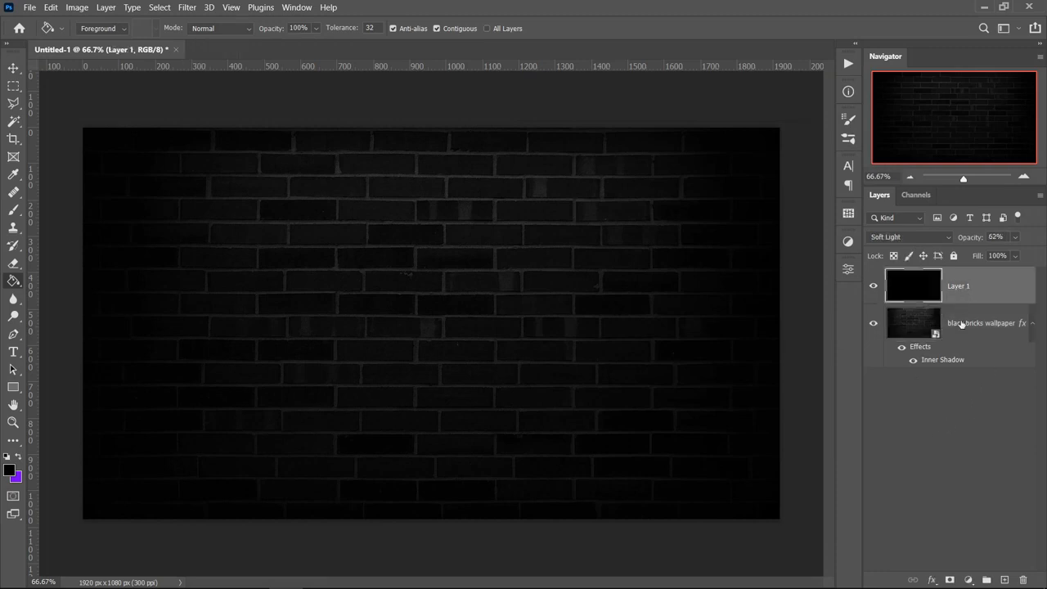
pyautogui.click(18, 353)
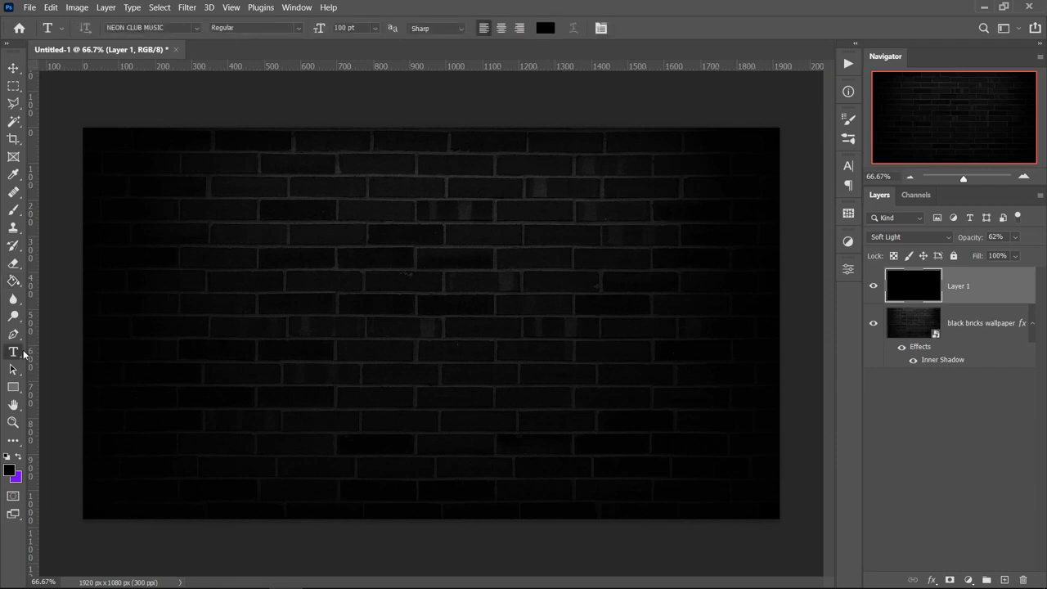
pyautogui.click(9, 471)
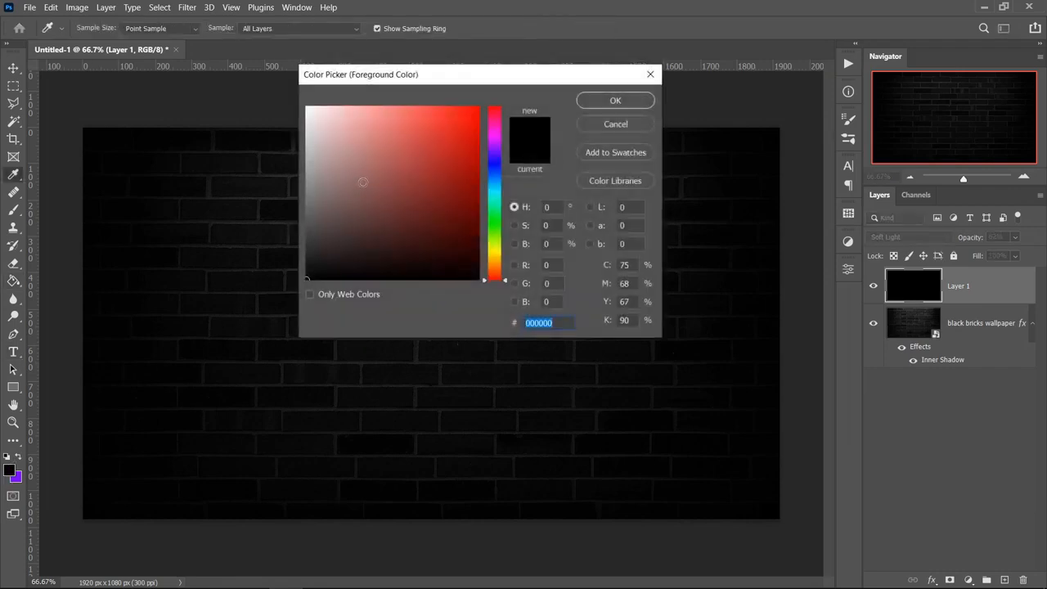
pyautogui.write('ffffff')
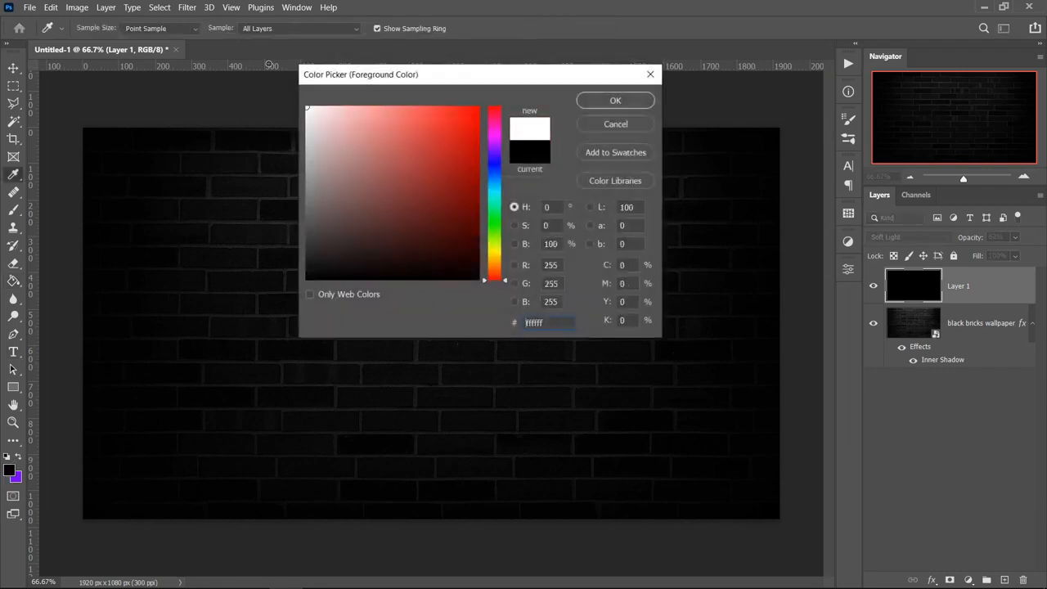
pyautogui.click(628, 103)
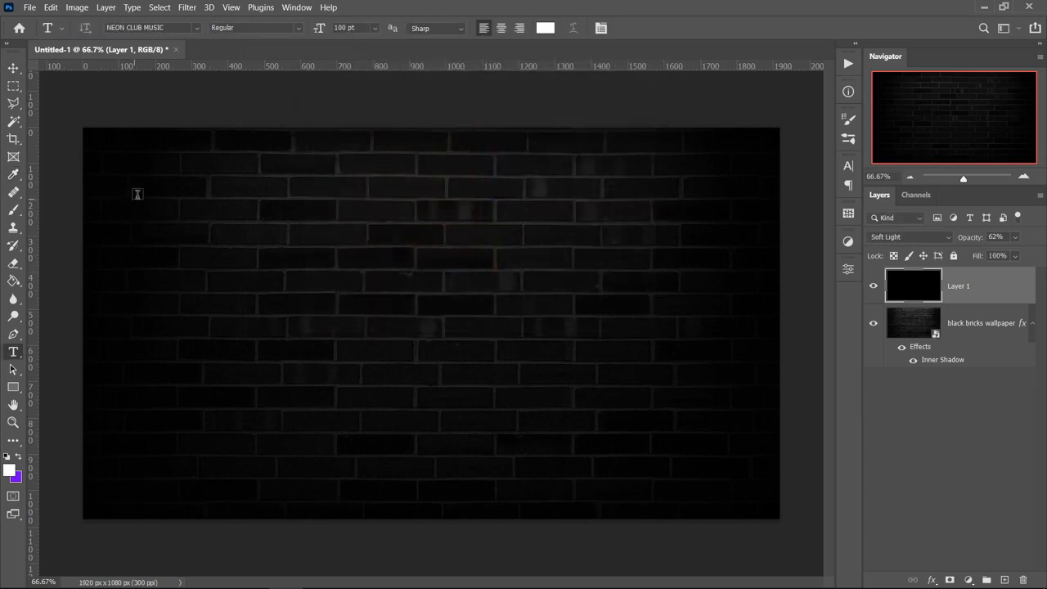
# Create a text box across most of the canvas, enter the word NEON, and shrink the box to fit the letters
pyautogui.moveTo(134, 191); pyautogui.dragTo(708, 469)
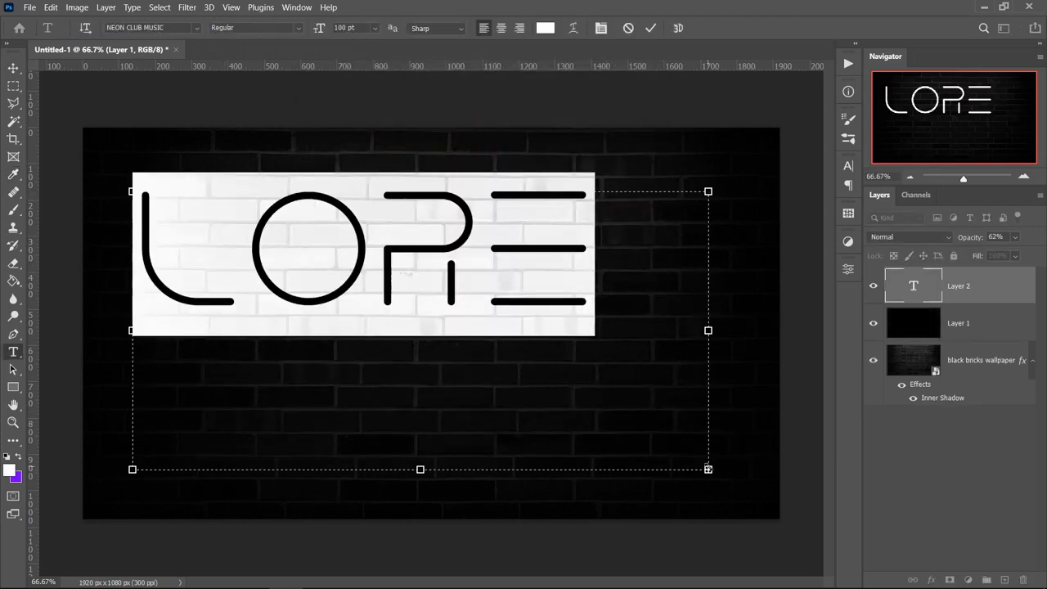
pyautogui.write('NEON')
pyautogui.moveTo(661, 296); pyautogui.dragTo(171, 269)
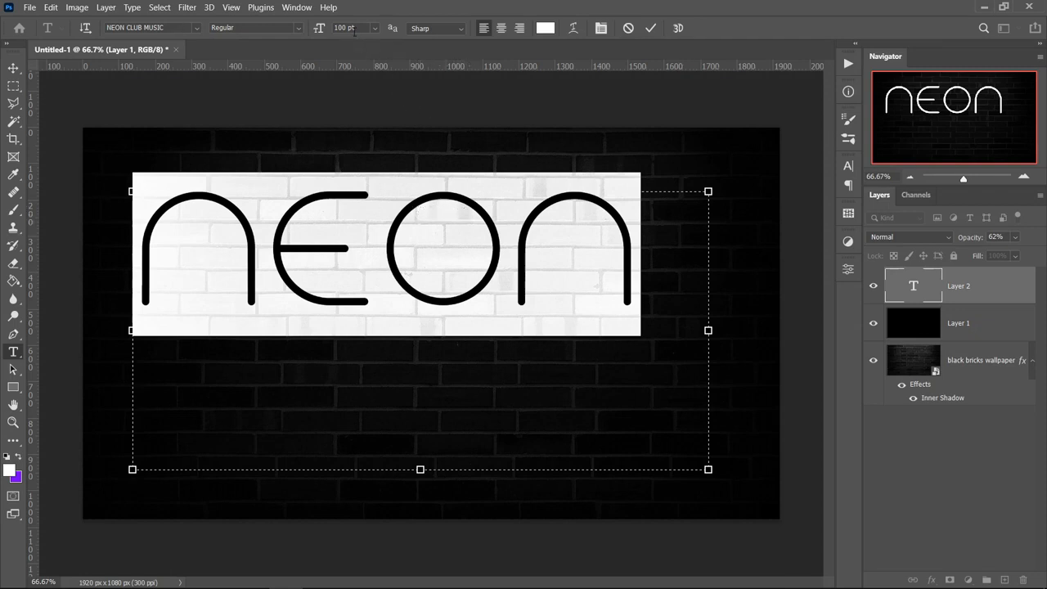
pyautogui.click(654, 291)
pyautogui.moveTo(708, 469); pyautogui.dragTo(643, 304)
# Centre the NEON text horizontally and vertically on the whole canvas, then clear the selection
pyautogui.click(13, 68)
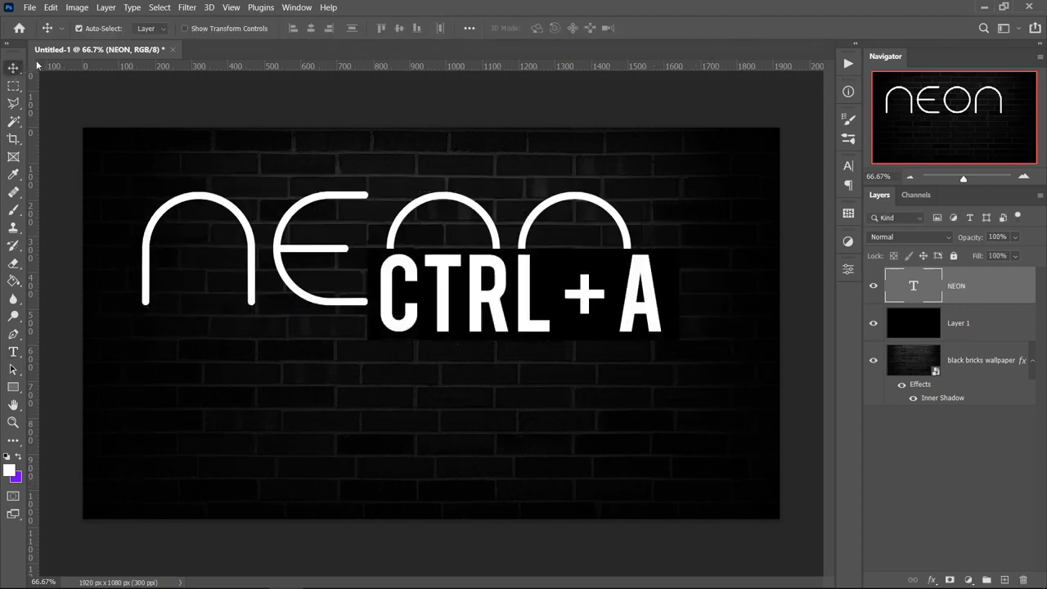
pyautogui.hotkey('ctrl', 'a')
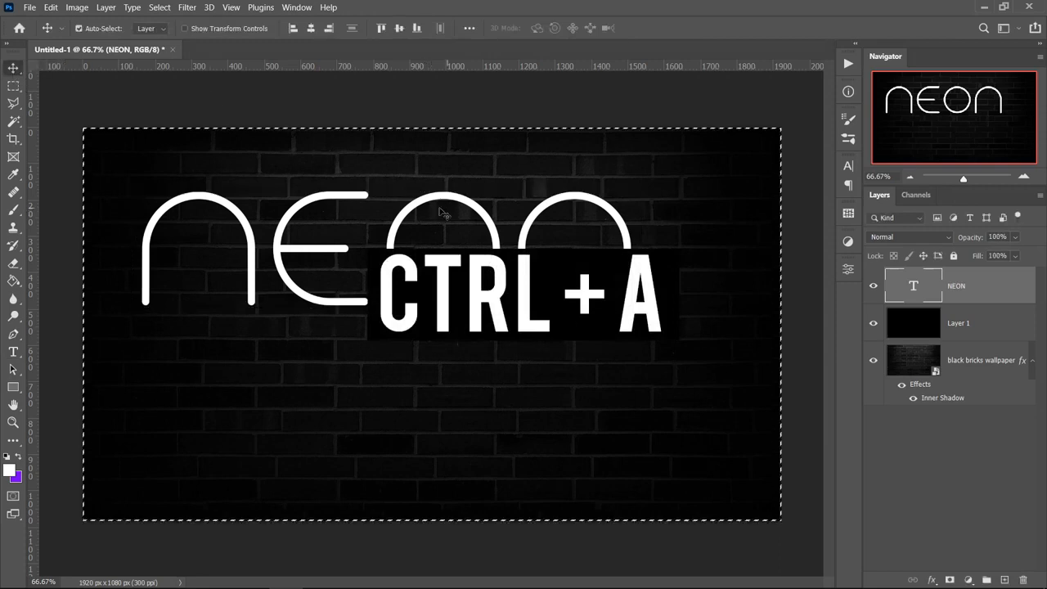
pyautogui.click(311, 33)
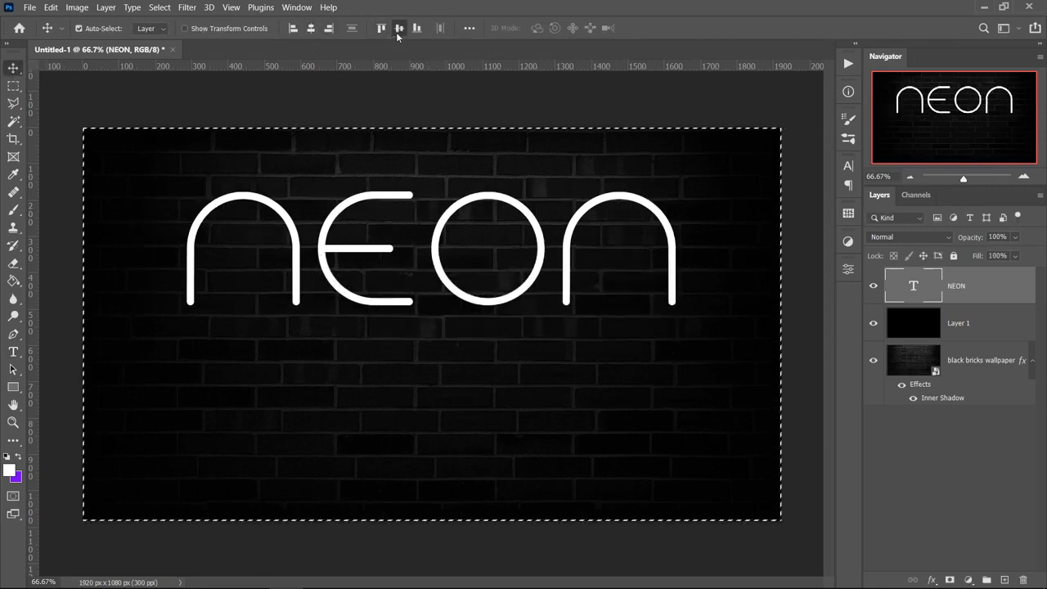
pyautogui.click(398, 30)
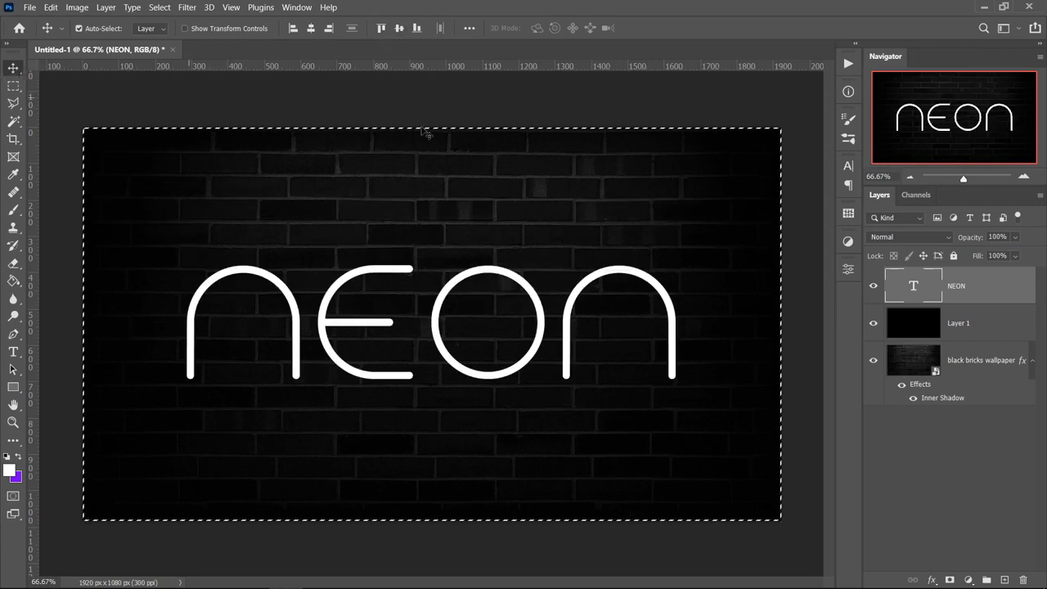
pyautogui.hotkey('ctrl', 'd')
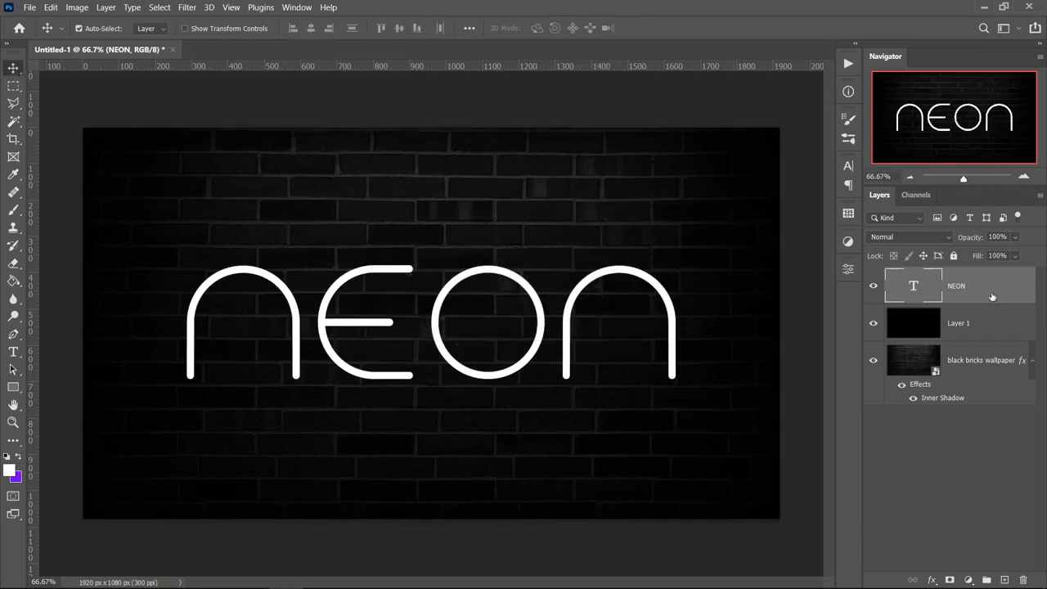
# Add an Inner Glow to the NEON text layer with Hard Light blend mode, 40% opacity and 12 px size
pyautogui.rightClick(987, 289)
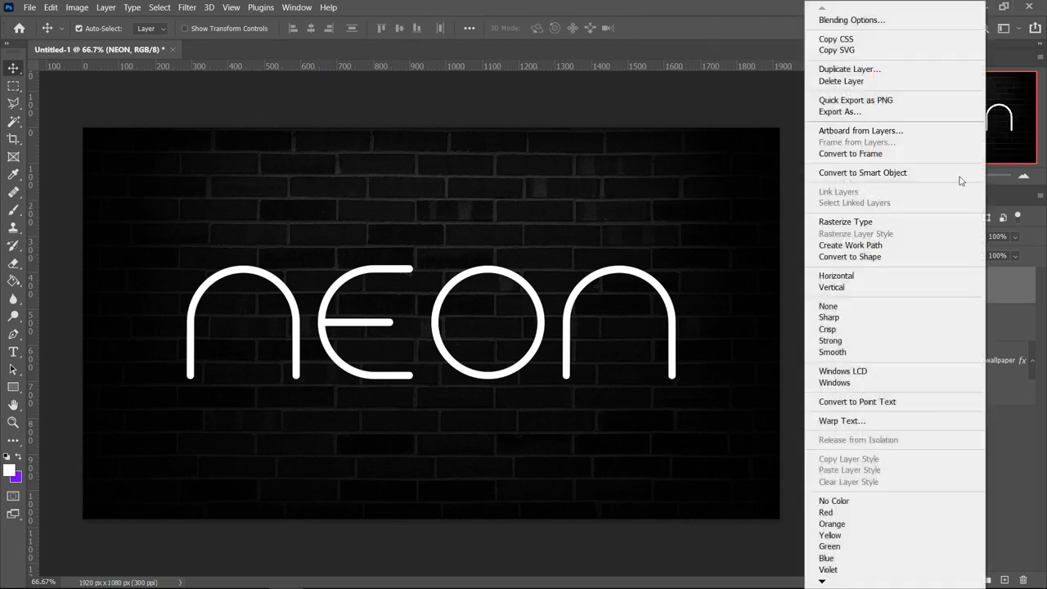
pyautogui.click(855, 21)
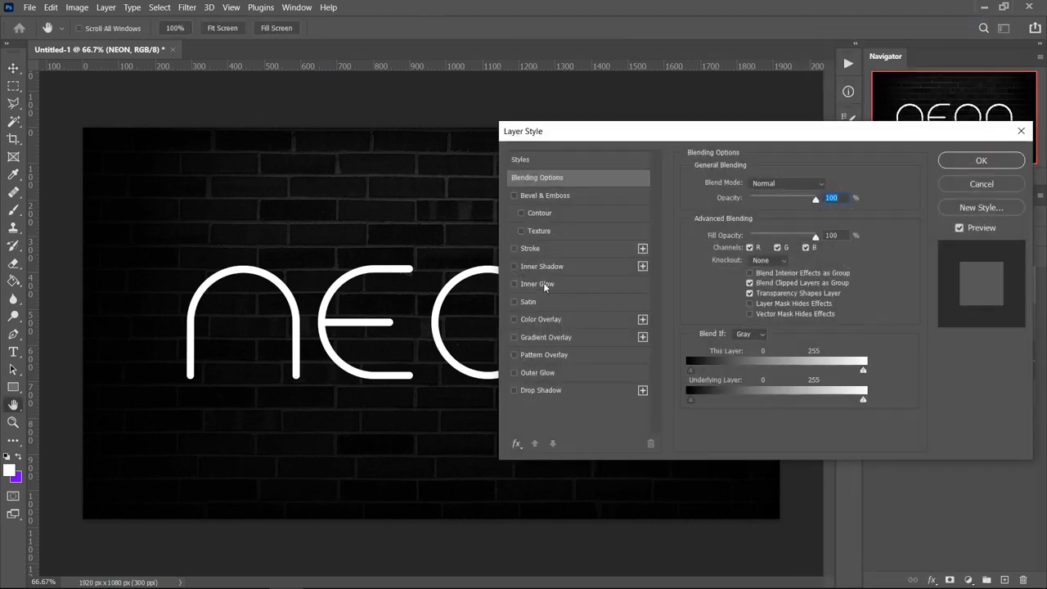
pyautogui.click(546, 285)
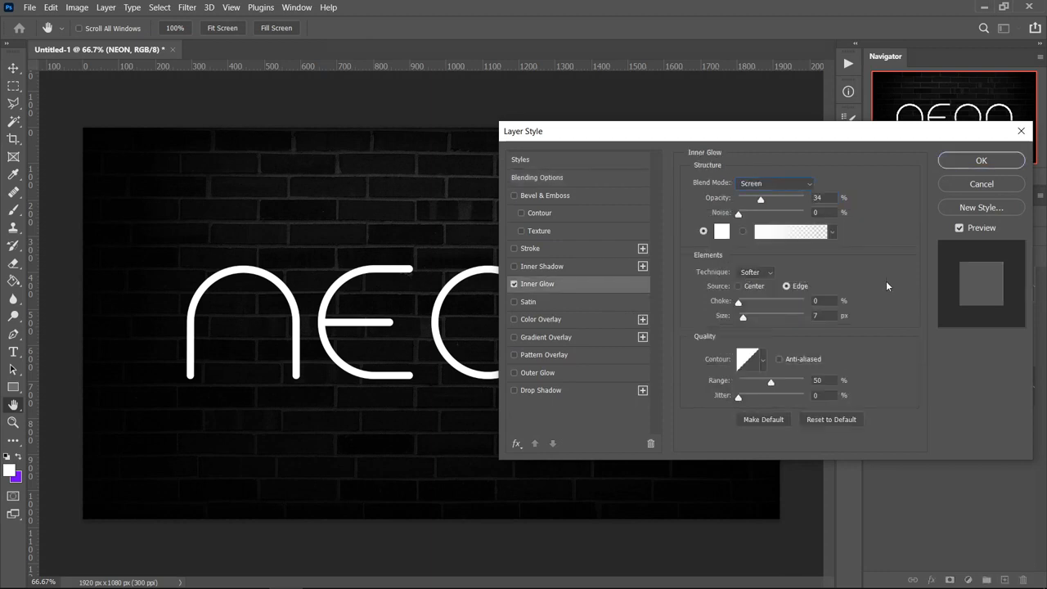
pyautogui.click(801, 183)
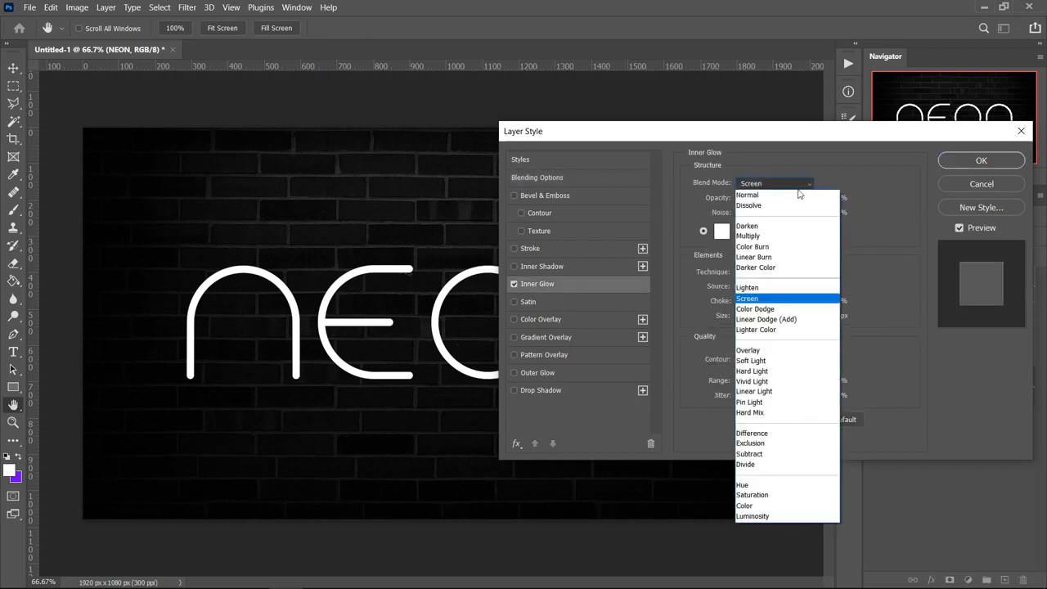
pyautogui.click(753, 371)
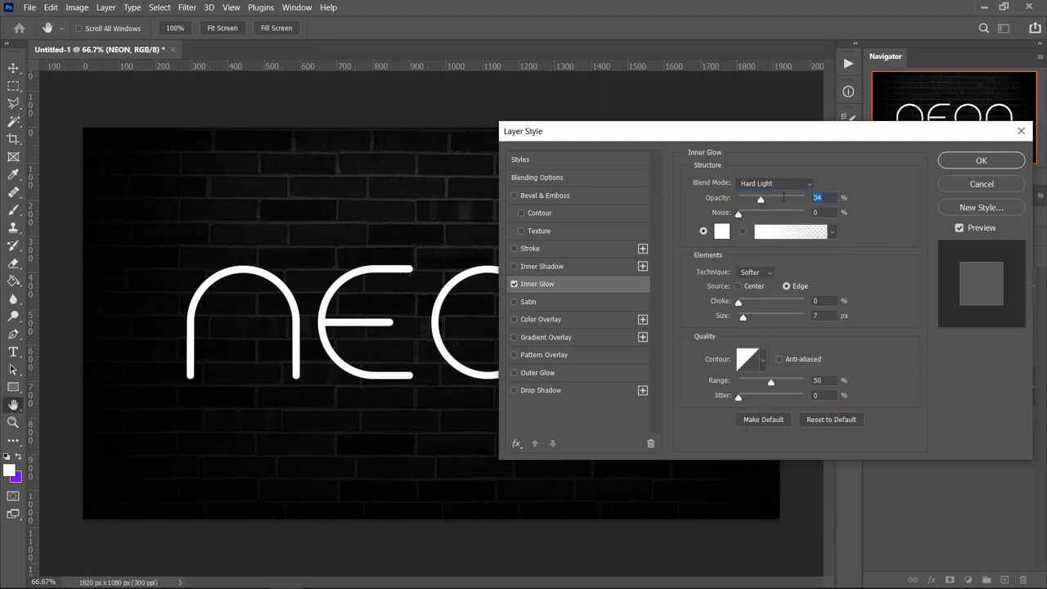
pyautogui.write('40')
pyautogui.write('12')
# Set the Inner Glow colour of the NEON text to violet 7200FF
pyautogui.click(725, 237)
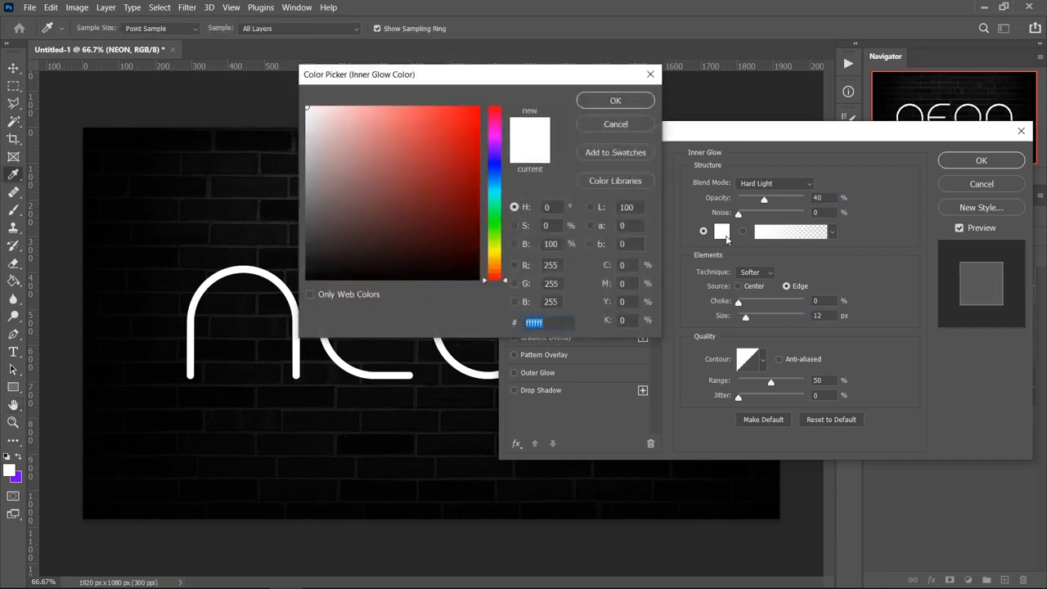
pyautogui.write('7200FF')
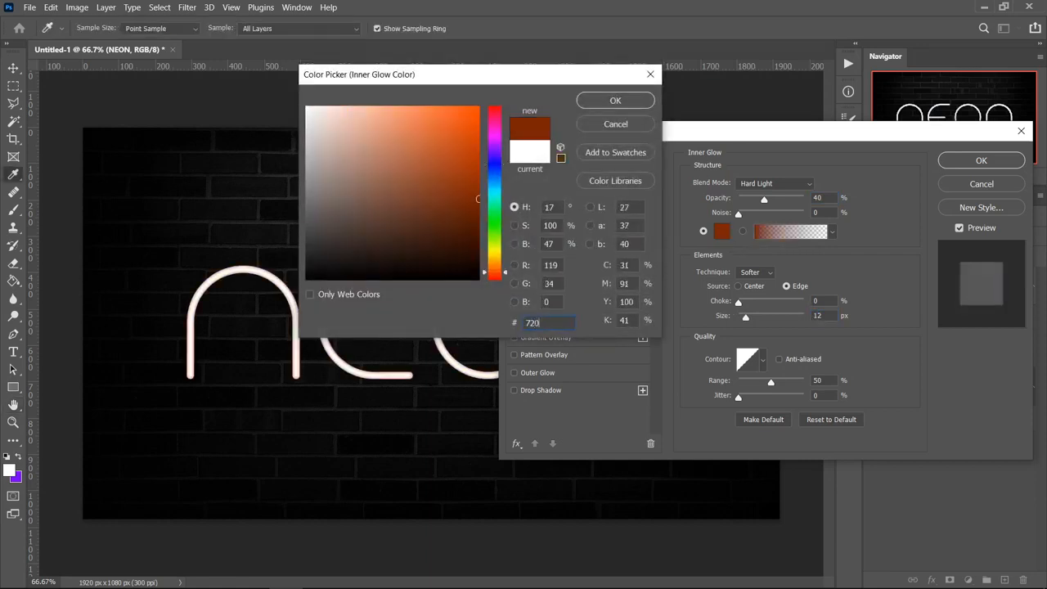
pyautogui.click(618, 100)
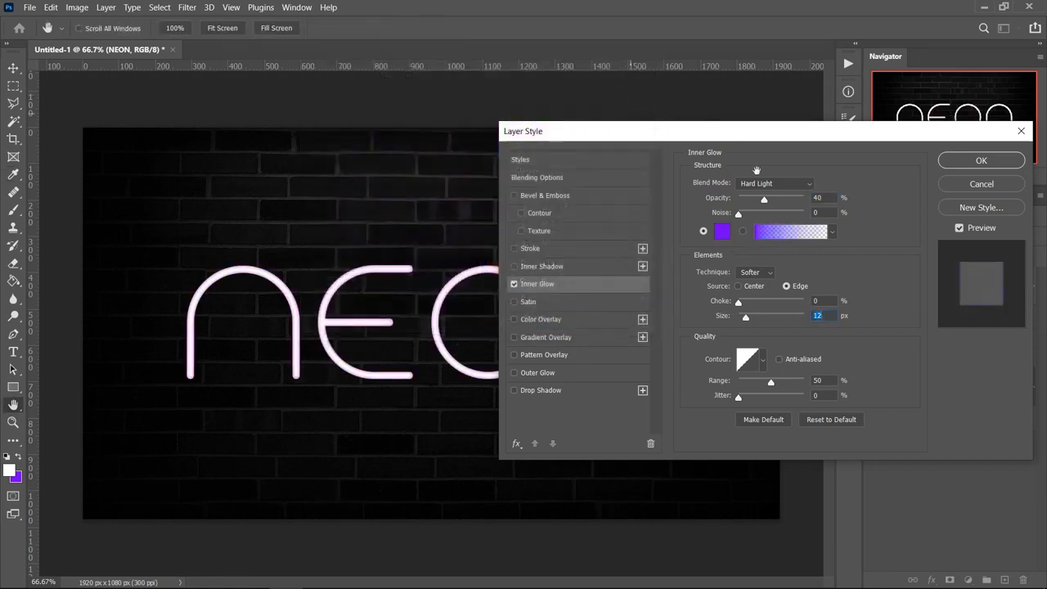
# Enable an Outer Glow on the NEON text with Linear Dodge (Add) blend mode and 80% opacity
pyautogui.click(536, 374)
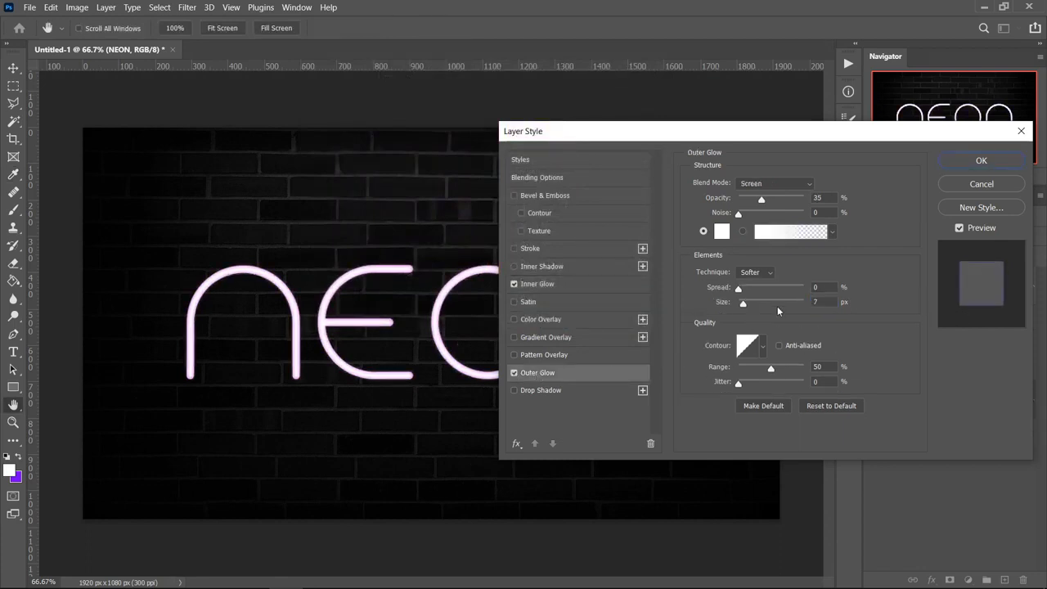
pyautogui.click(806, 184)
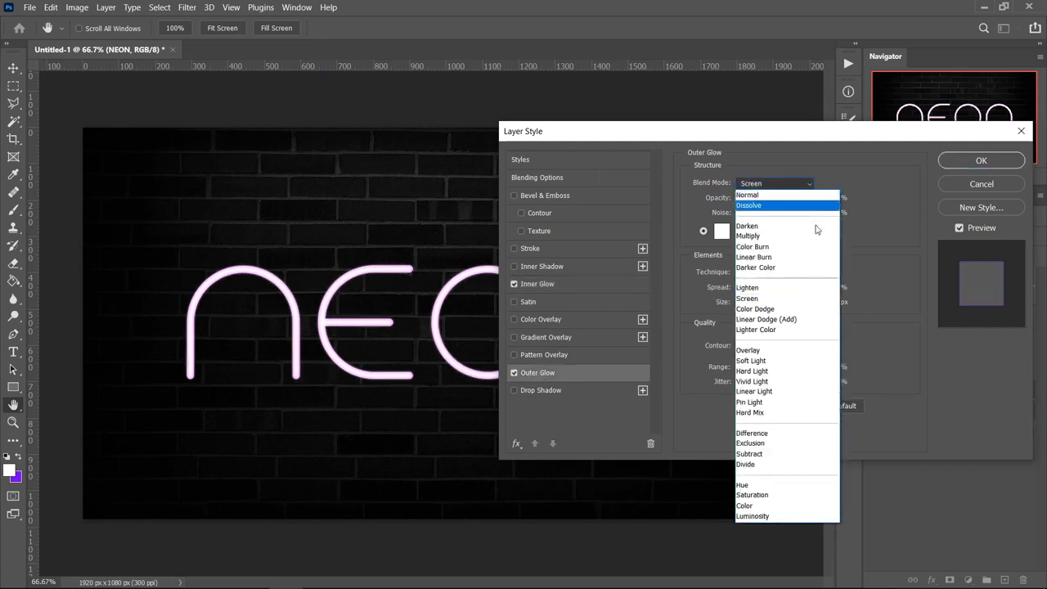
pyautogui.click(770, 319)
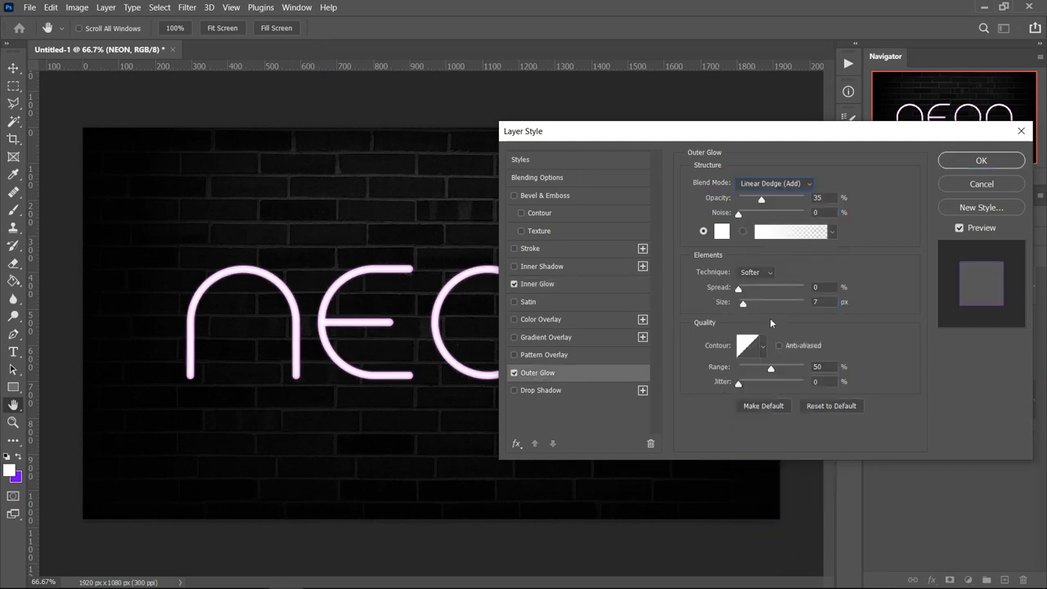
pyautogui.press('Tab')
pyautogui.moveTo(761, 199); pyautogui.dragTo(801, 199)
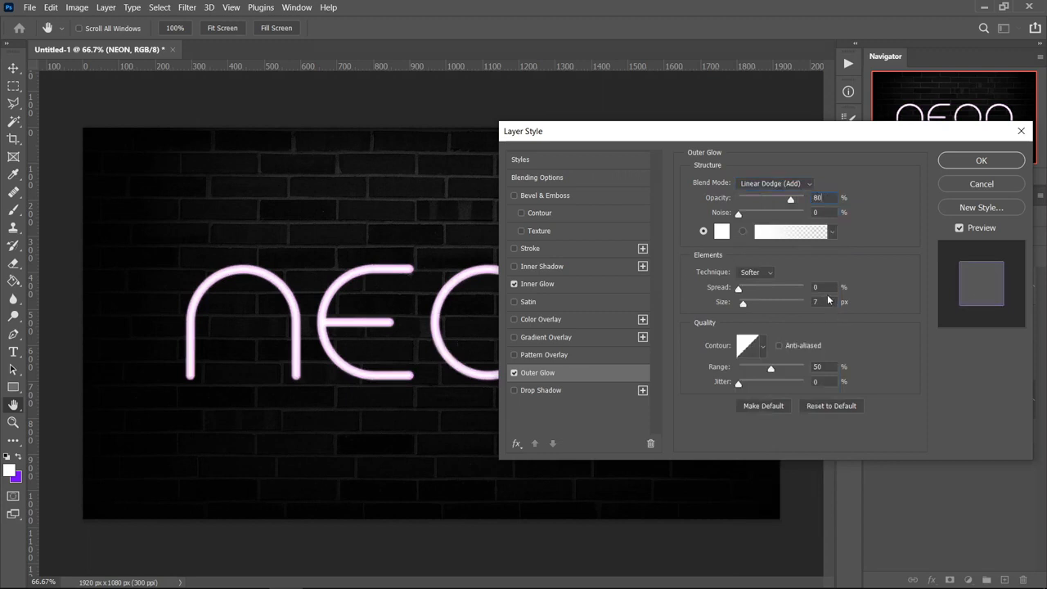
# Set the Outer Glow size of the NEON text to 70 px and change its glow colour to violet
pyautogui.write('70')
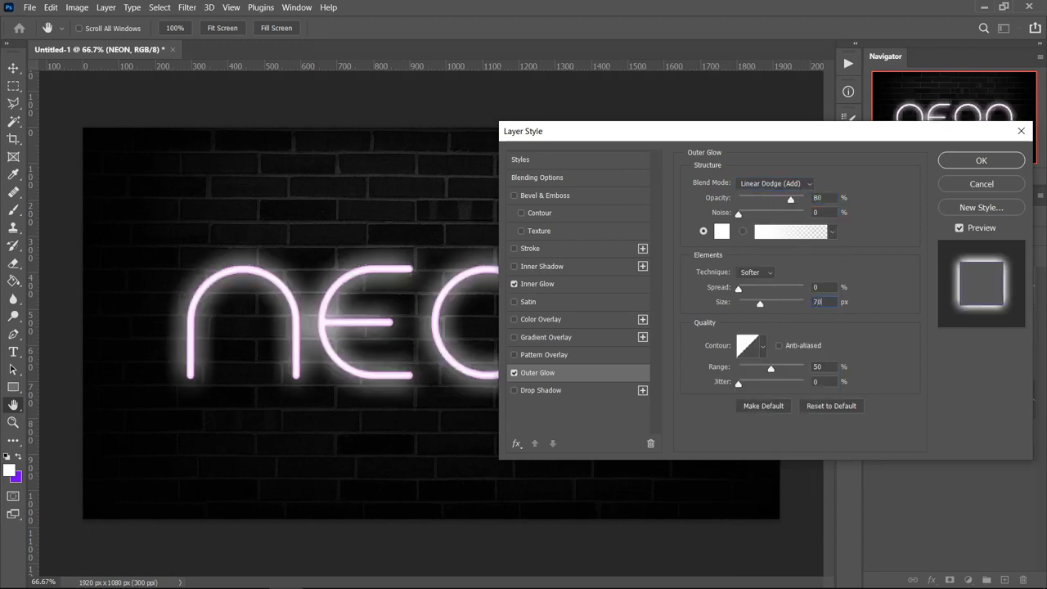
pyautogui.click(722, 231)
pyautogui.write('009600')
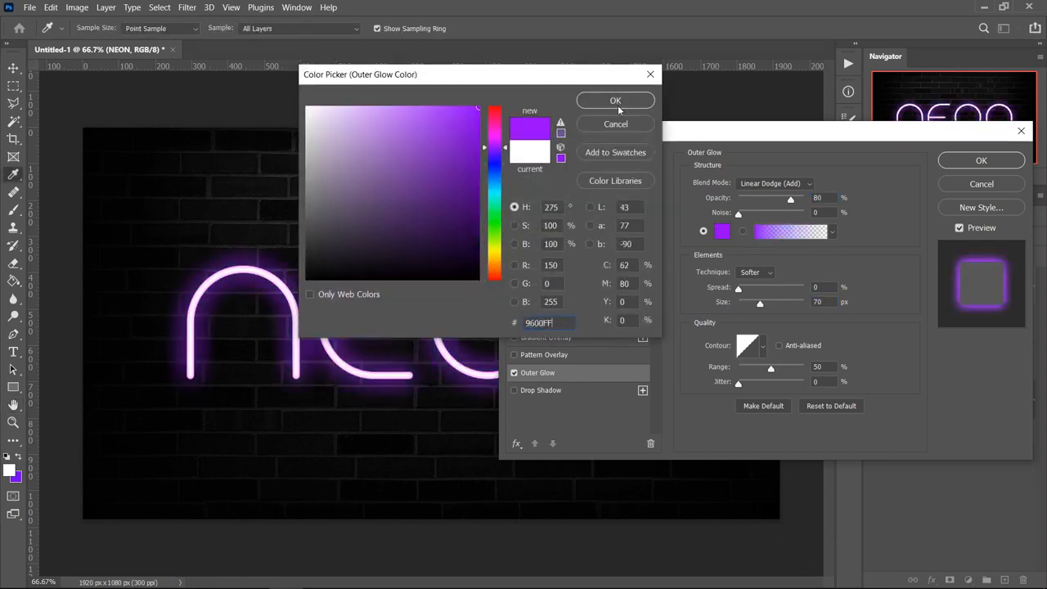
pyautogui.click(618, 101)
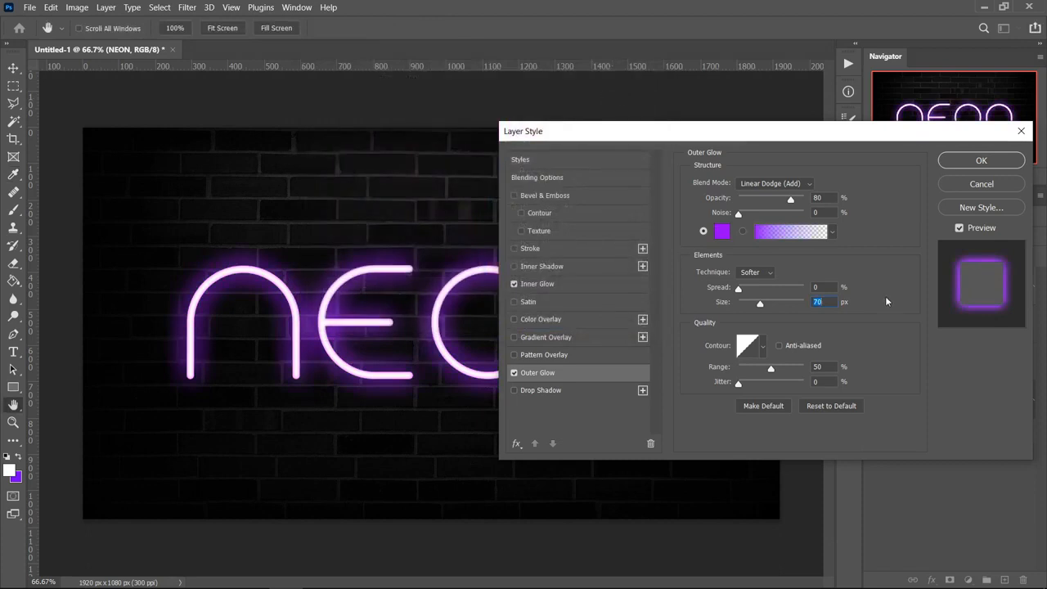
# Bend the Outer Glow contour with a midpoint at 48% input and 62% output, then apply the NEON layer style
pyautogui.click(748, 345)
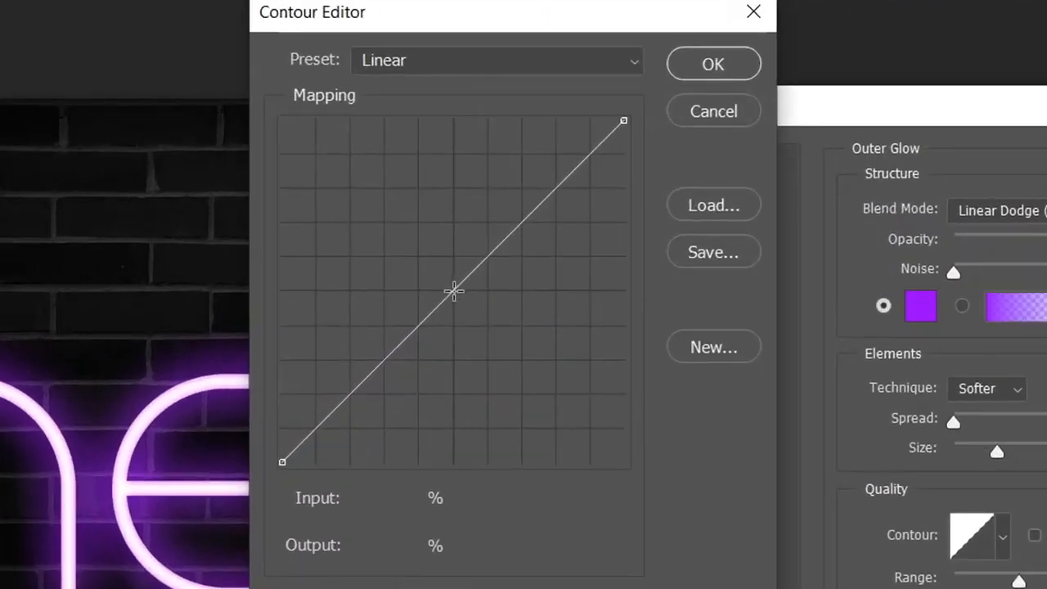
pyautogui.click(453, 291)
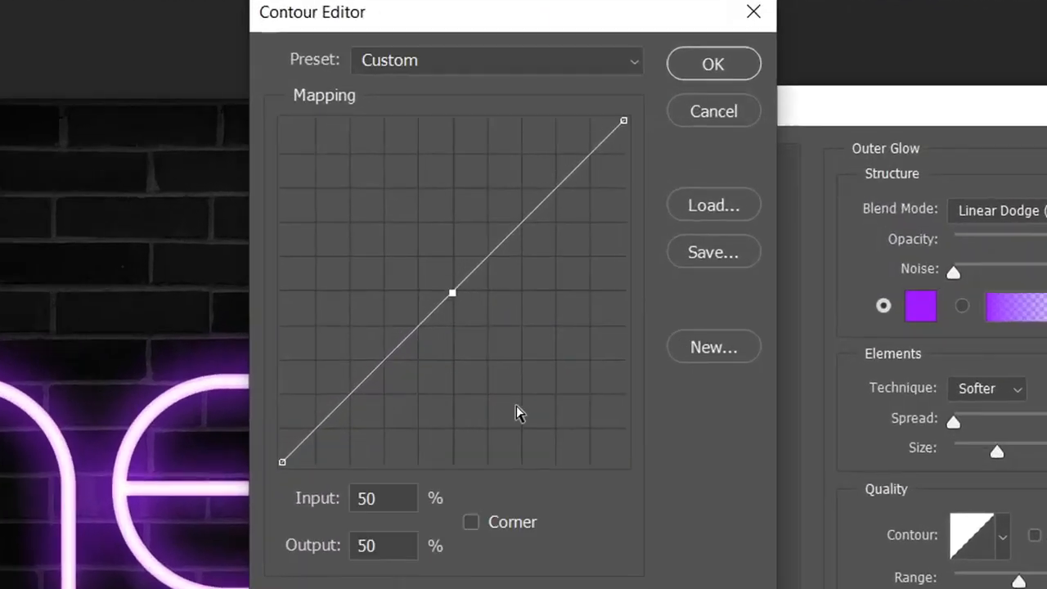
pyautogui.doubleClick(410, 499)
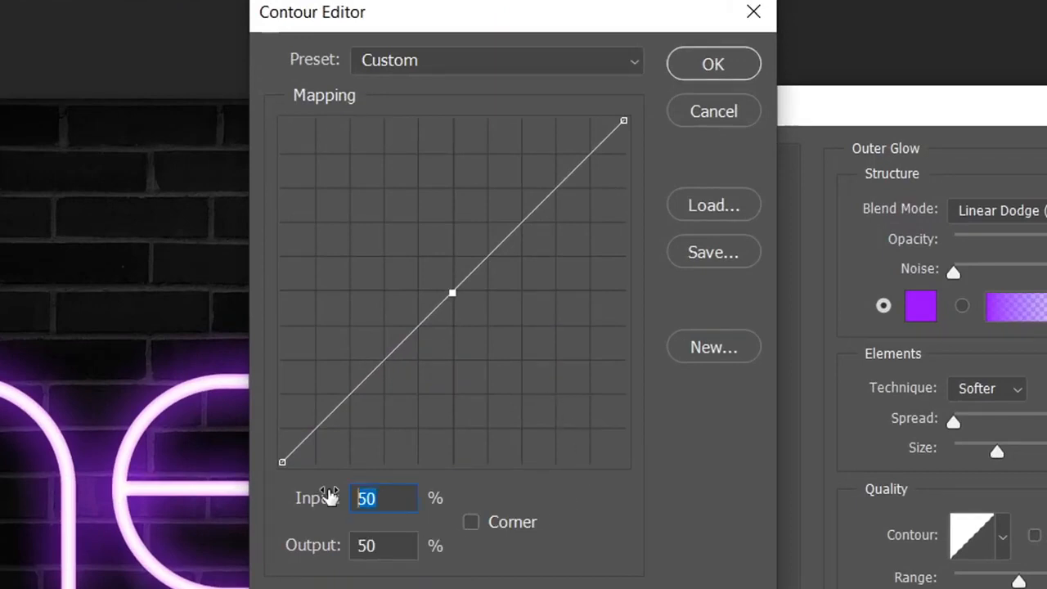
pyautogui.write('48')
pyautogui.press('Tab')
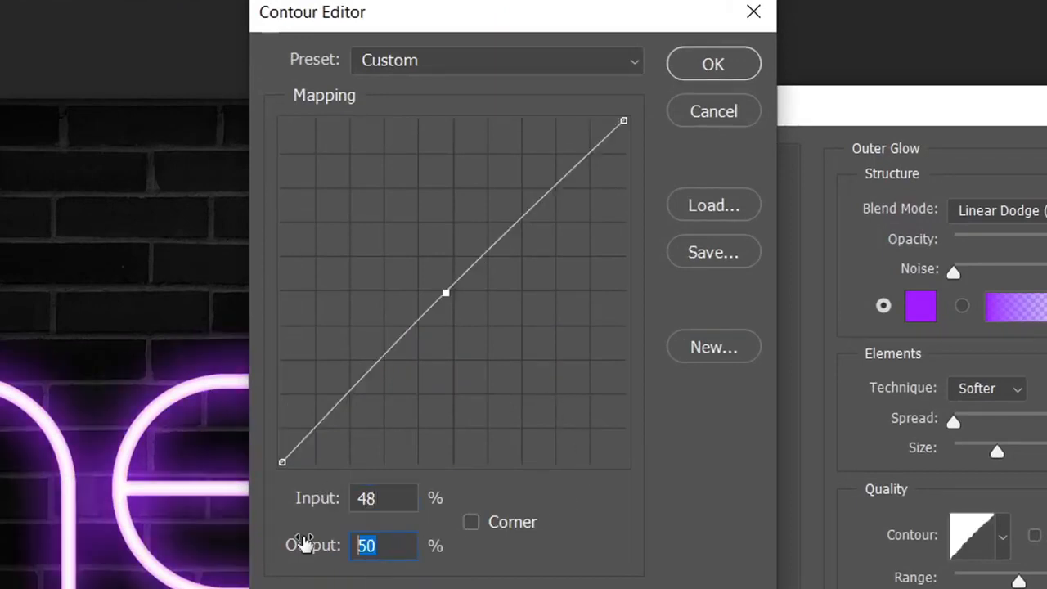
pyautogui.write('62')
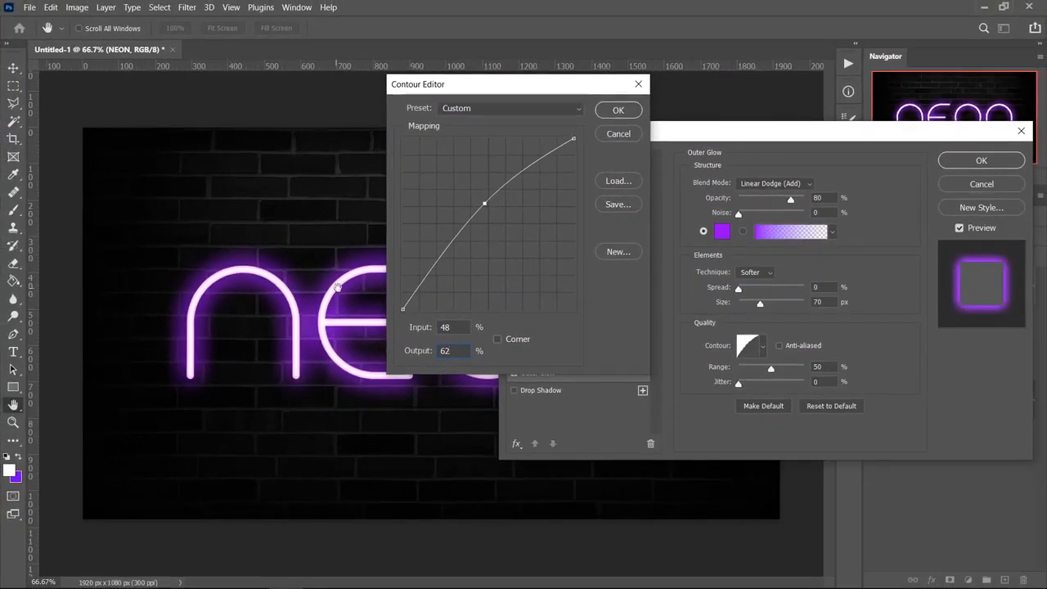
pyautogui.click(619, 111)
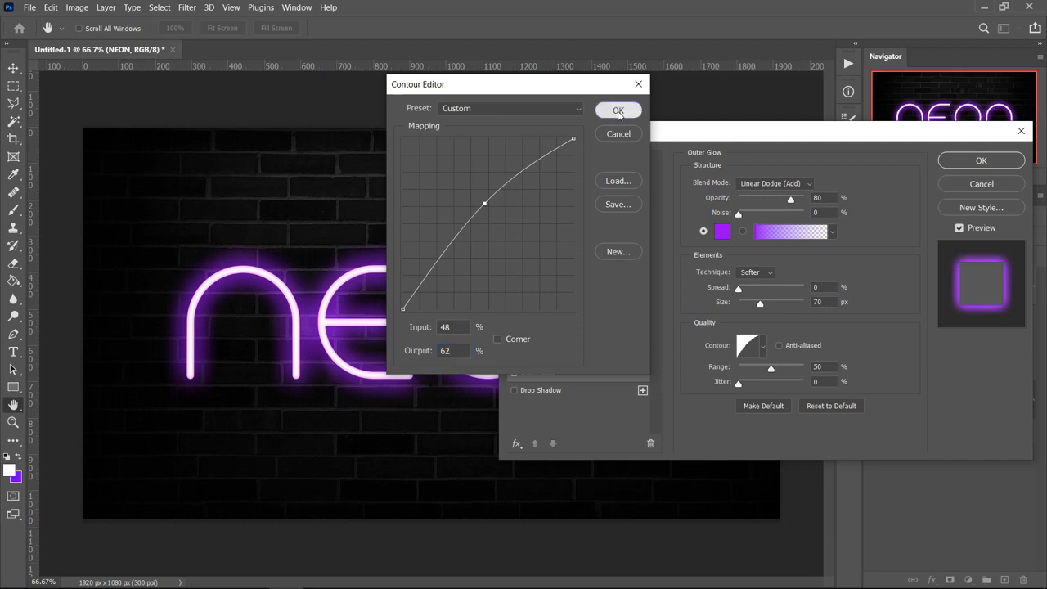
pyautogui.click(981, 160)
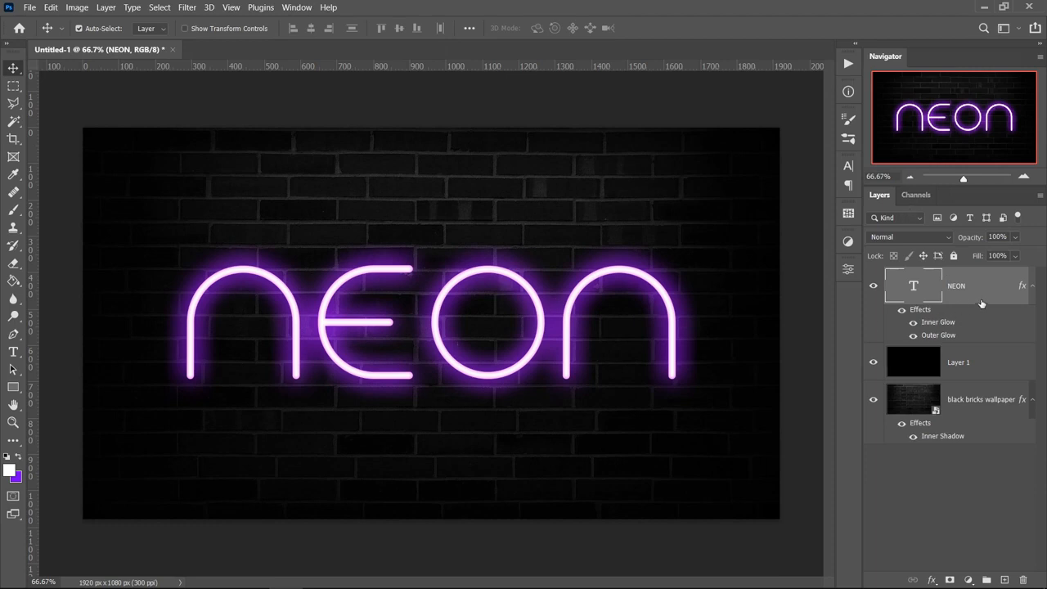
# Duplicate the NEON text layer, place the copy beneath the original and collapse both layers' effect lists
pyautogui.hotkey('ctrl', 'j')
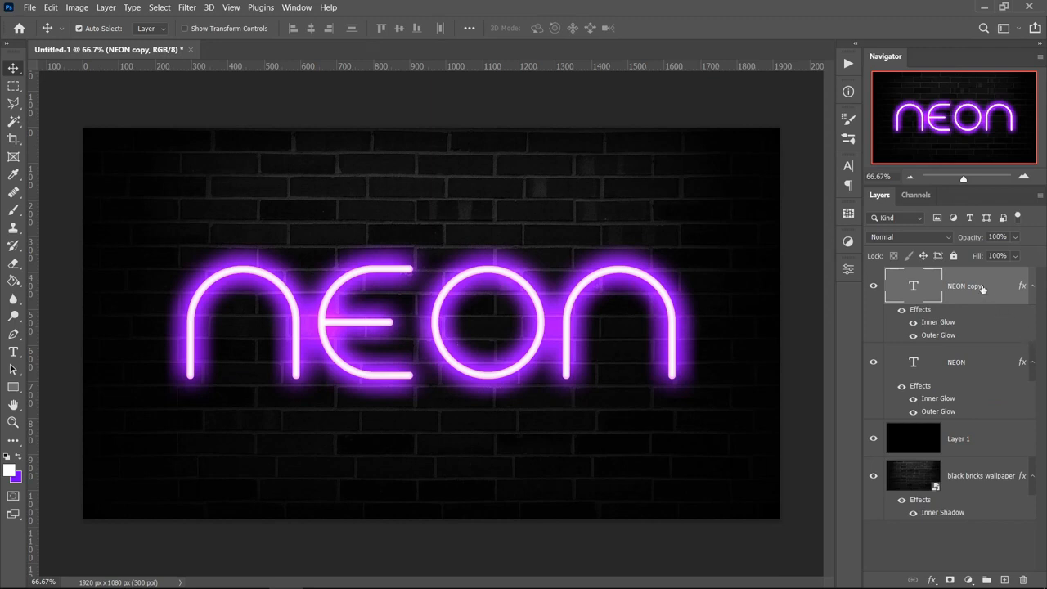
pyautogui.moveTo(983, 289); pyautogui.dragTo(976, 390)
pyautogui.click(1031, 289)
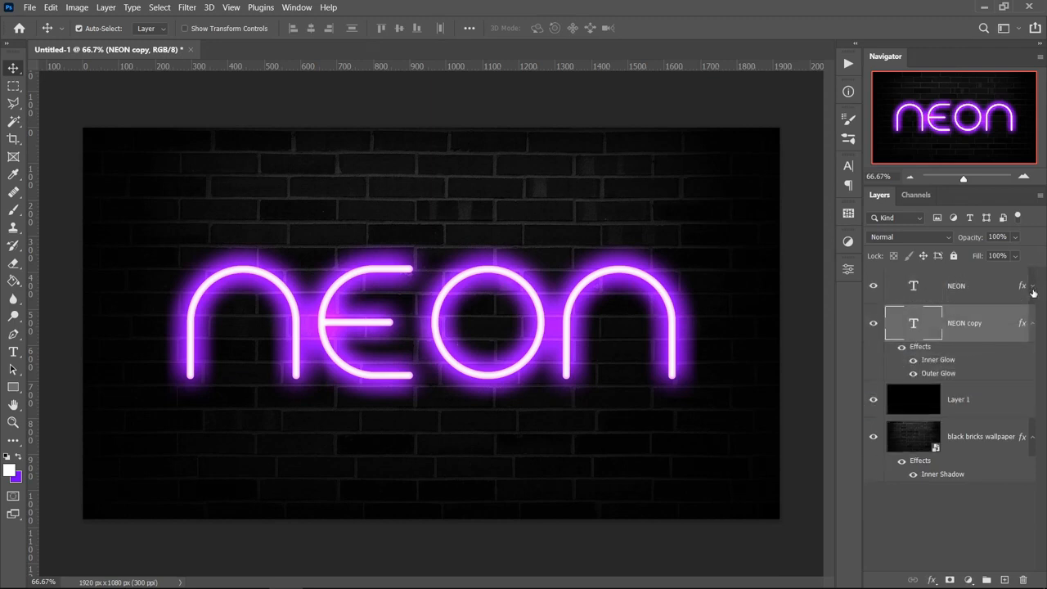
pyautogui.click(1033, 323)
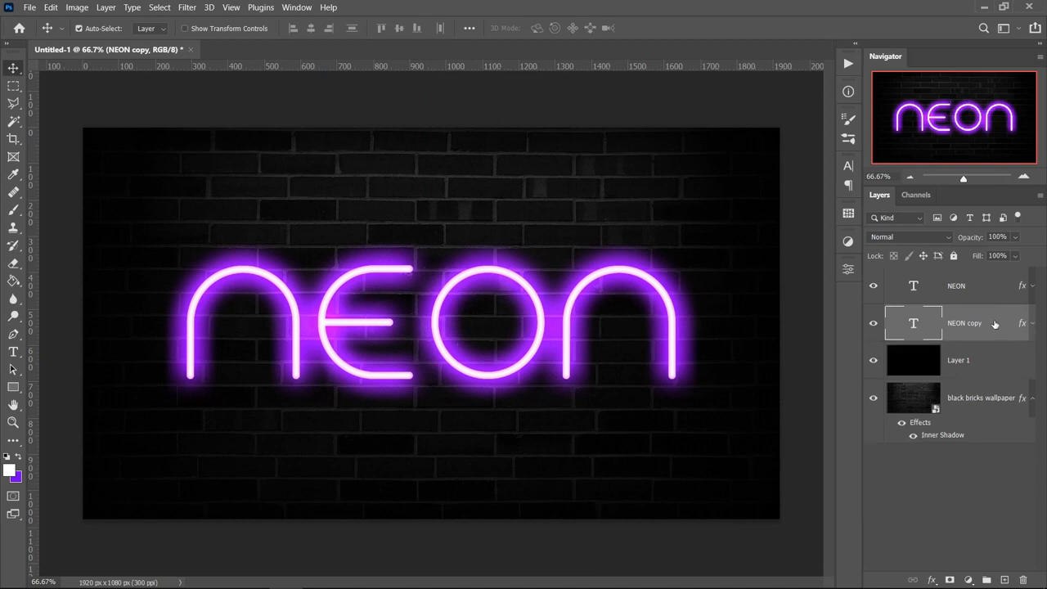
# Enable a Stroke on the NEON copy layer and reduce its size to 1 px
pyautogui.rightClick(995, 324)
pyautogui.click(874, 21)
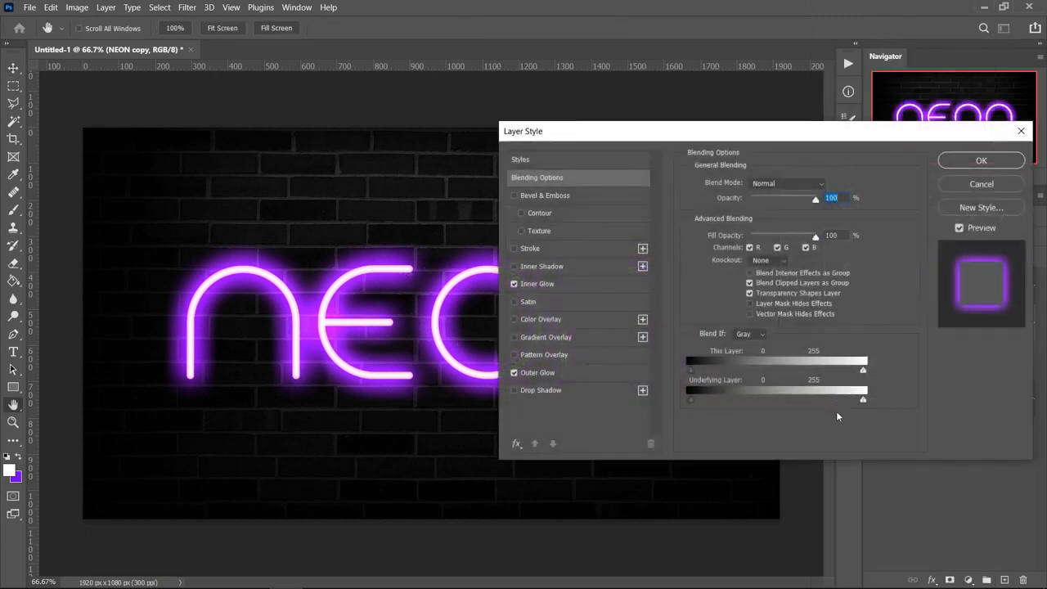
pyautogui.click(515, 248)
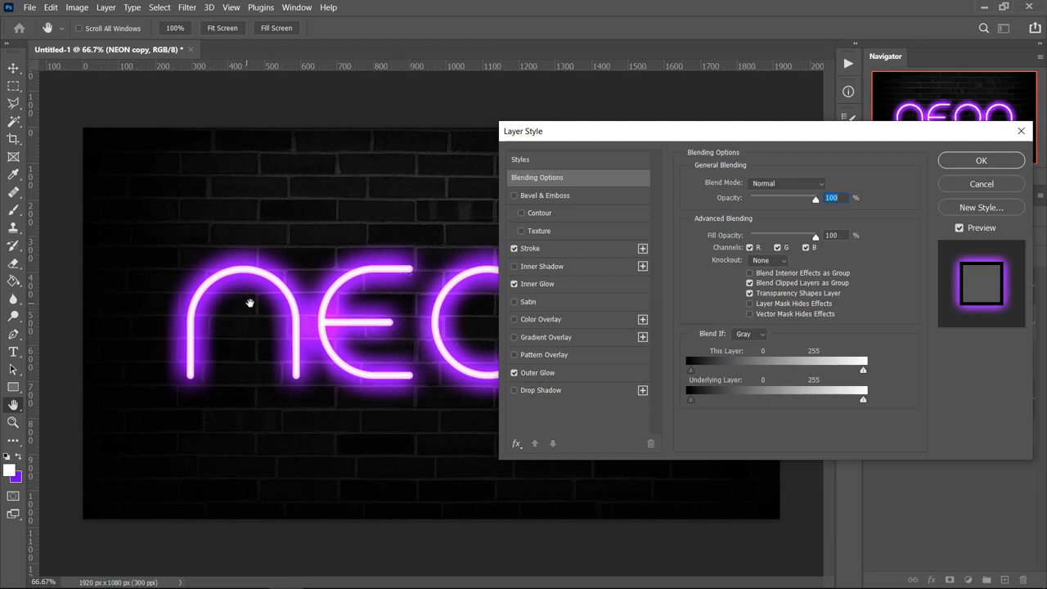
pyautogui.click(532, 249)
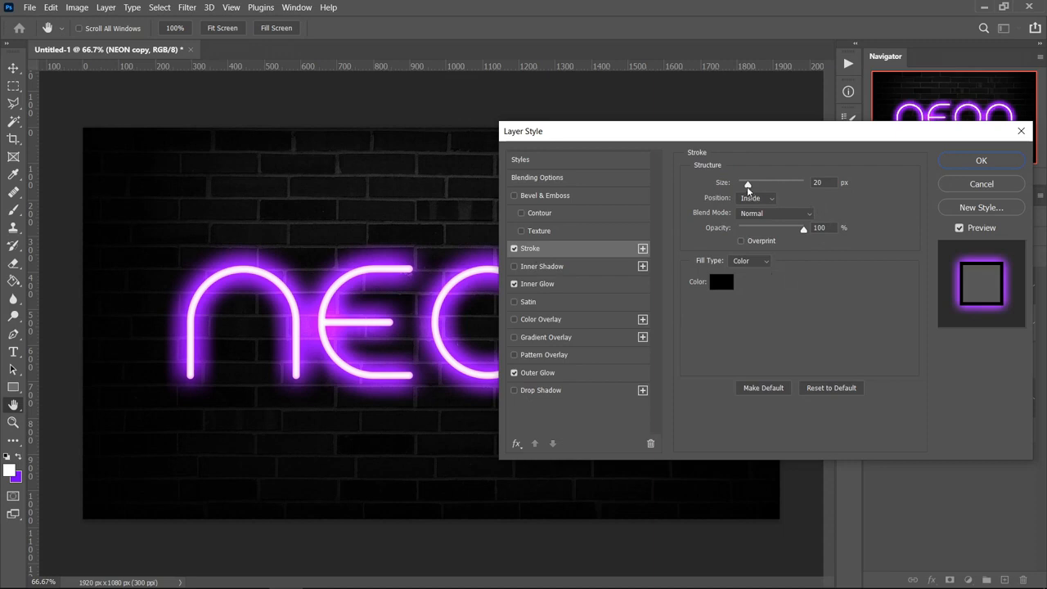
pyautogui.moveTo(748, 186); pyautogui.dragTo(727, 185)
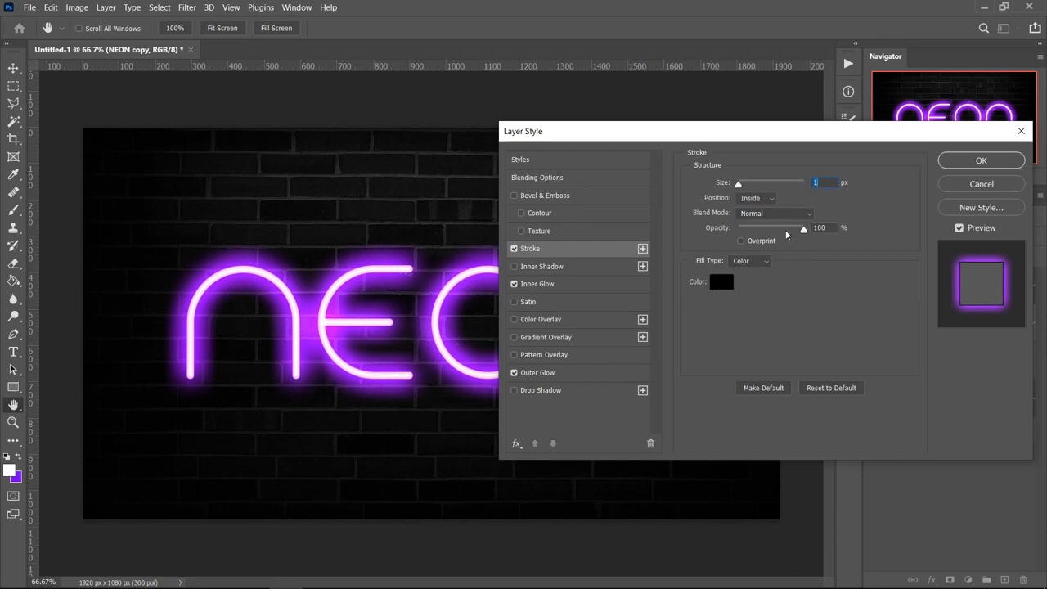
# Disable the Inner Glow on the NEON copy layer and set its Outer Glow size to 250 px
pyautogui.click(540, 284)
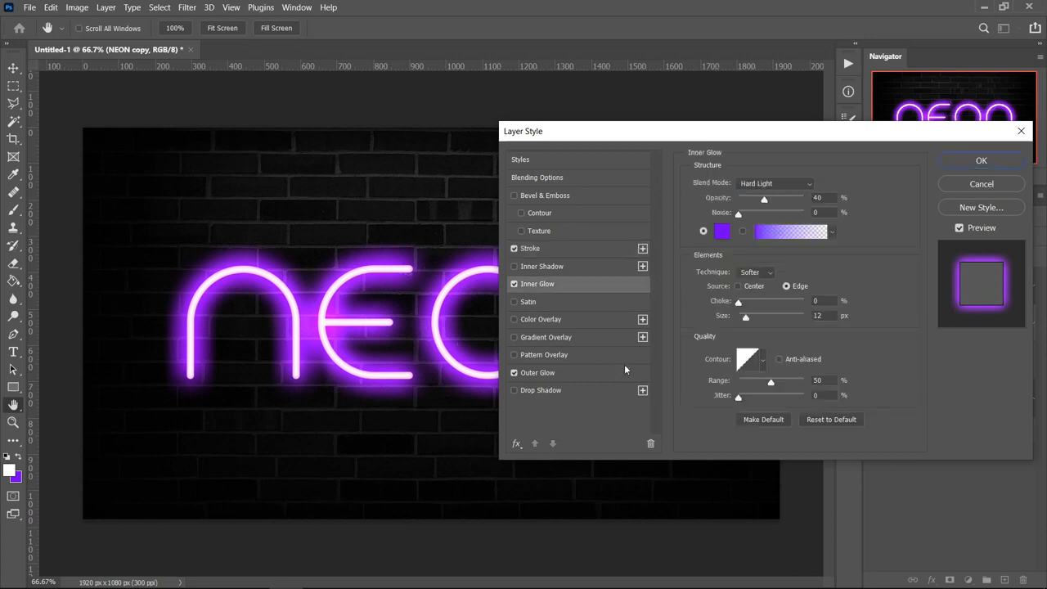
pyautogui.click(515, 285)
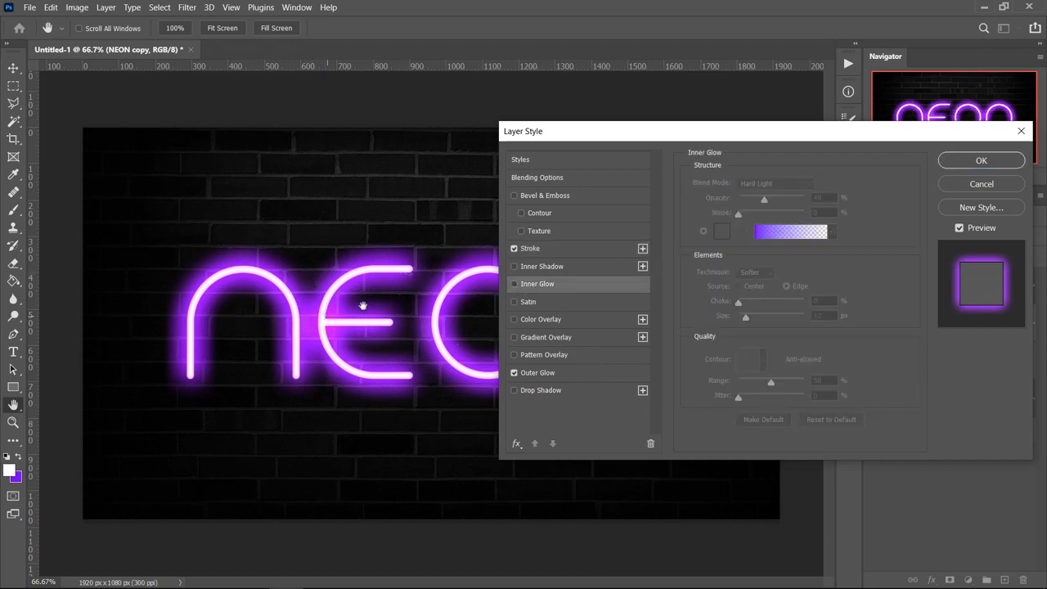
pyautogui.click(549, 375)
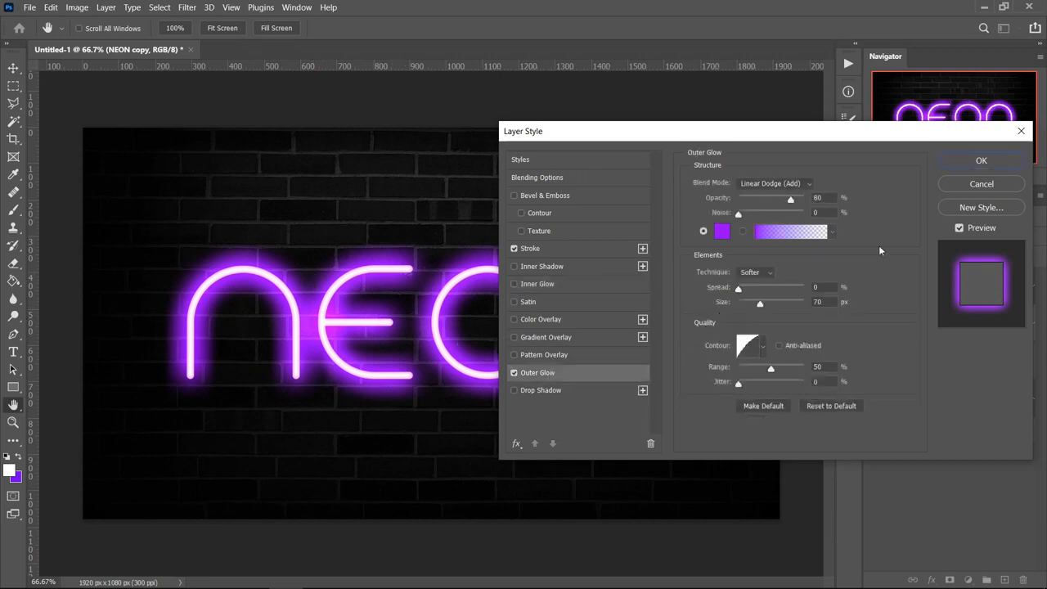
pyautogui.doubleClick(818, 301)
pyautogui.write('25')
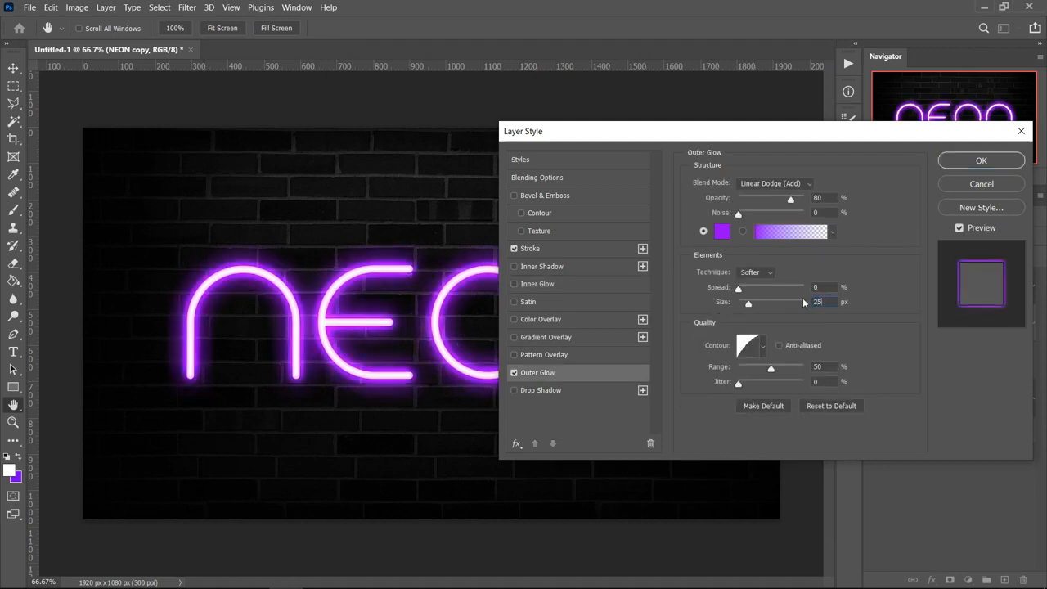
pyautogui.write('0')
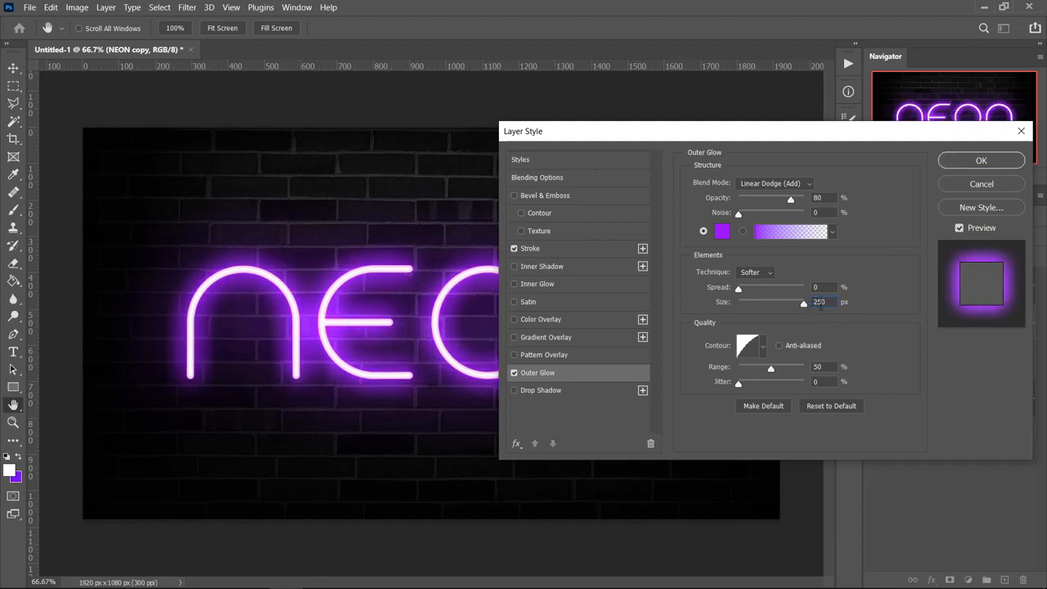
# Add a lower point to the NEON copy's Outer Glow contour at 11% input and 28% output
pyautogui.click(749, 355)
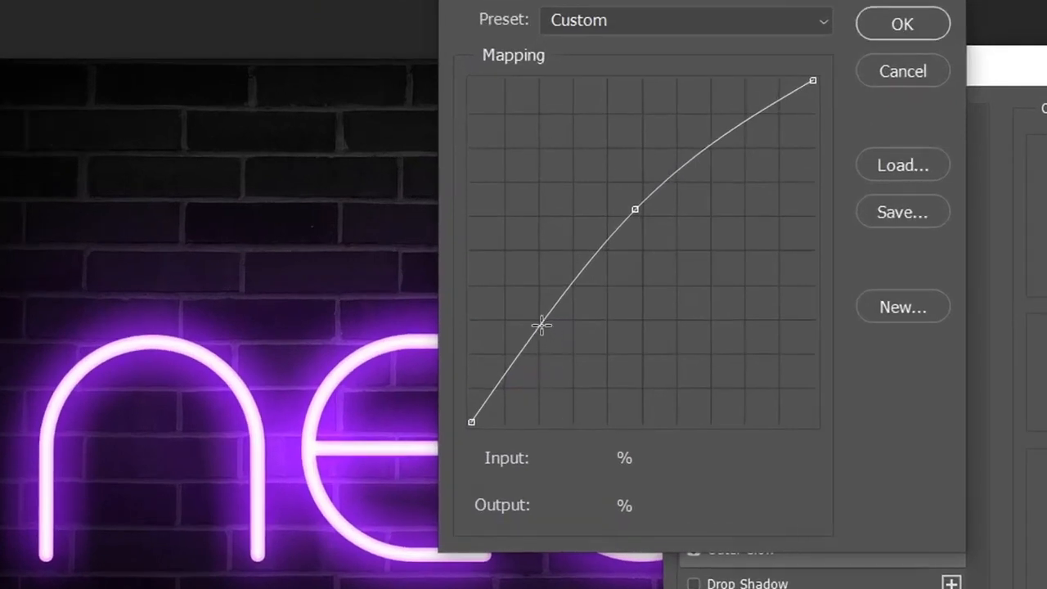
pyautogui.click(541, 325)
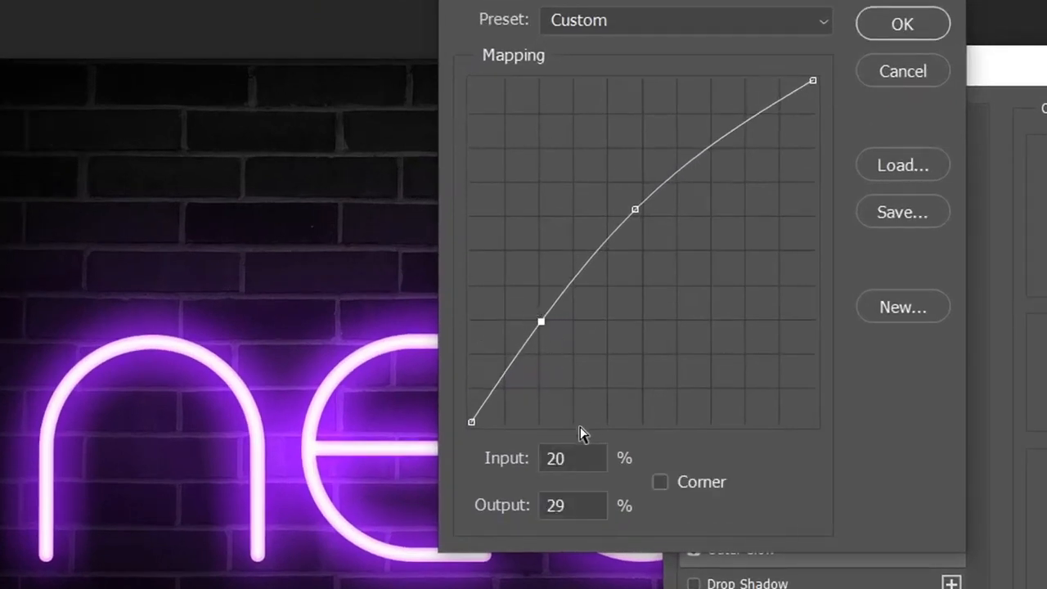
pyautogui.click(573, 459)
pyautogui.write('11')
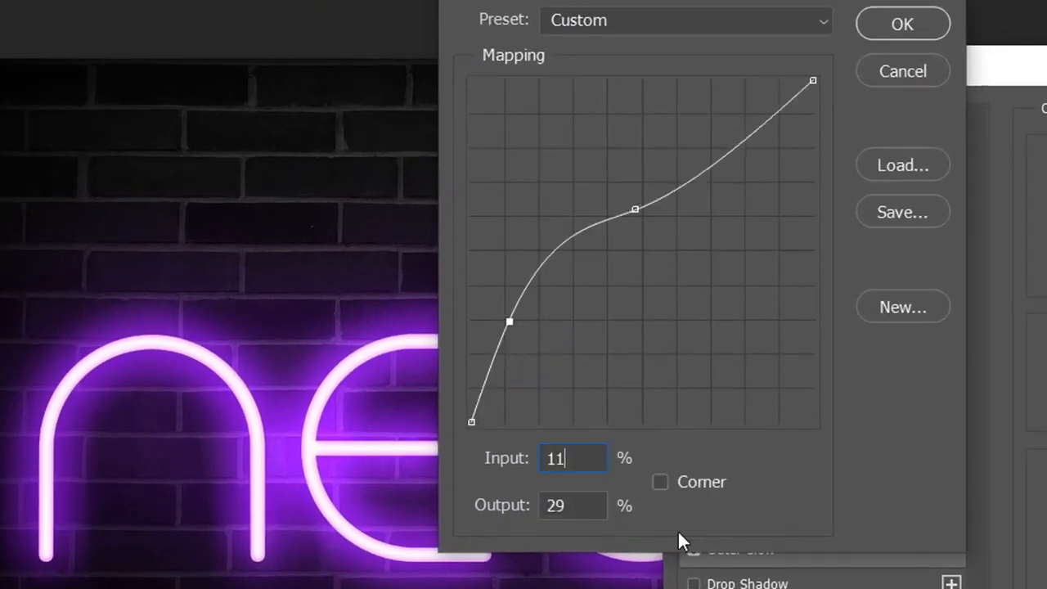
pyautogui.click(560, 506)
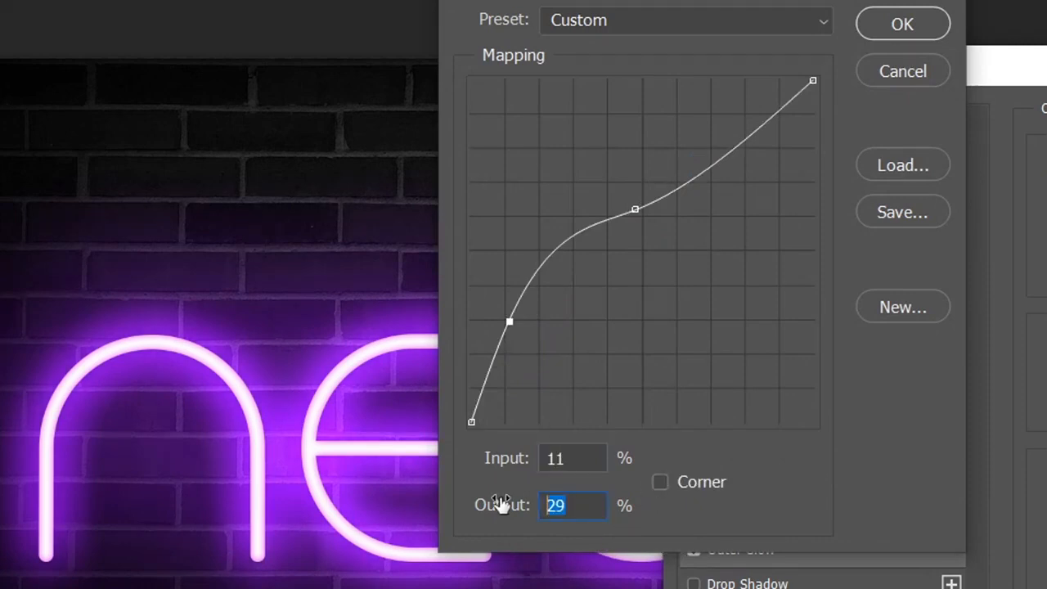
pyautogui.write('28')
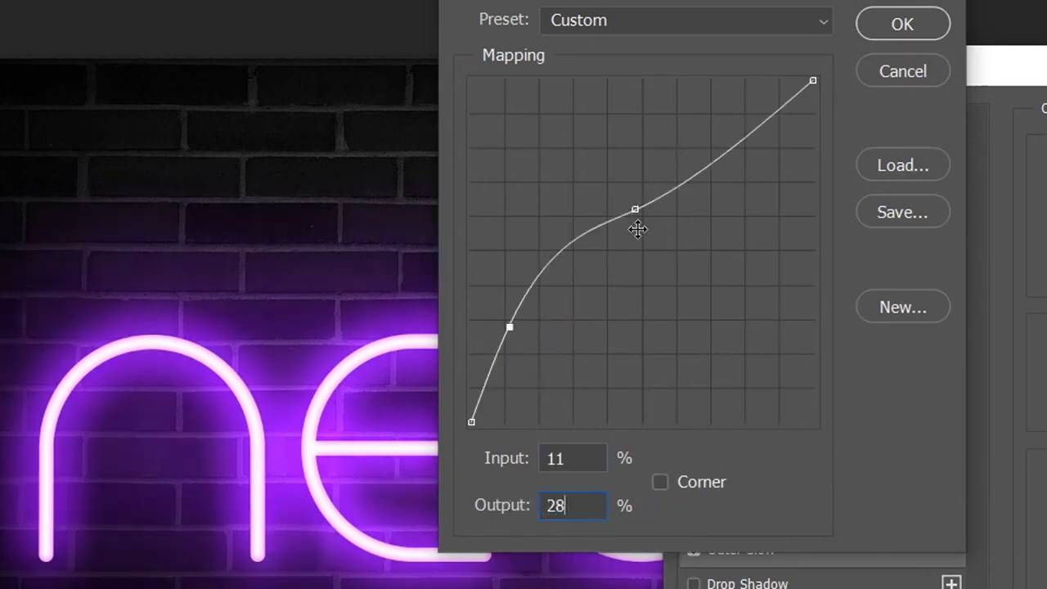
# Move the existing middle point of the Outer Glow contour to 34% input and 65% output
pyautogui.click(635, 211)
pyautogui.click(573, 458)
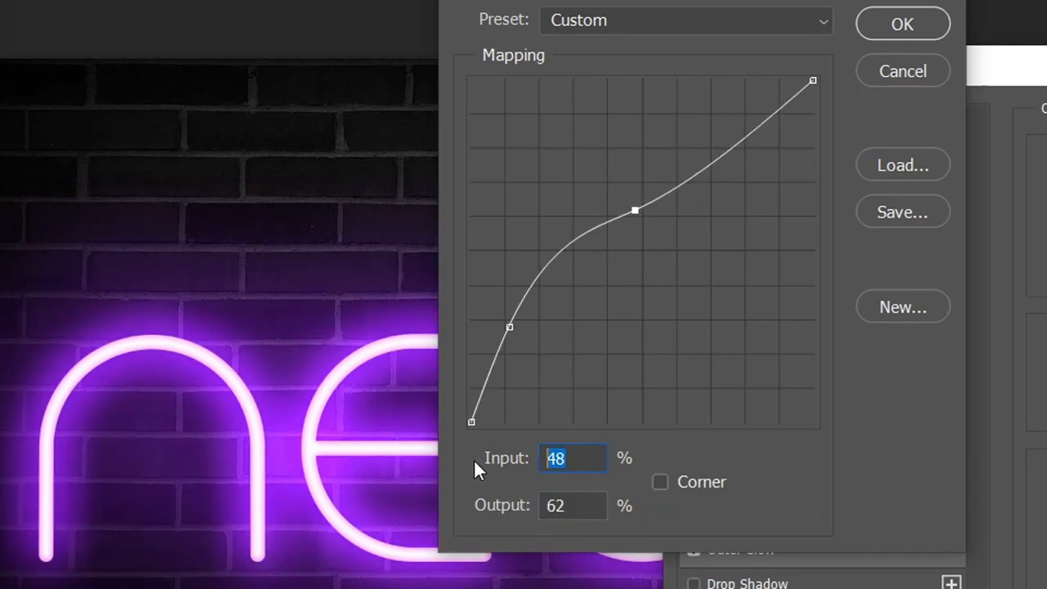
pyautogui.write('34')
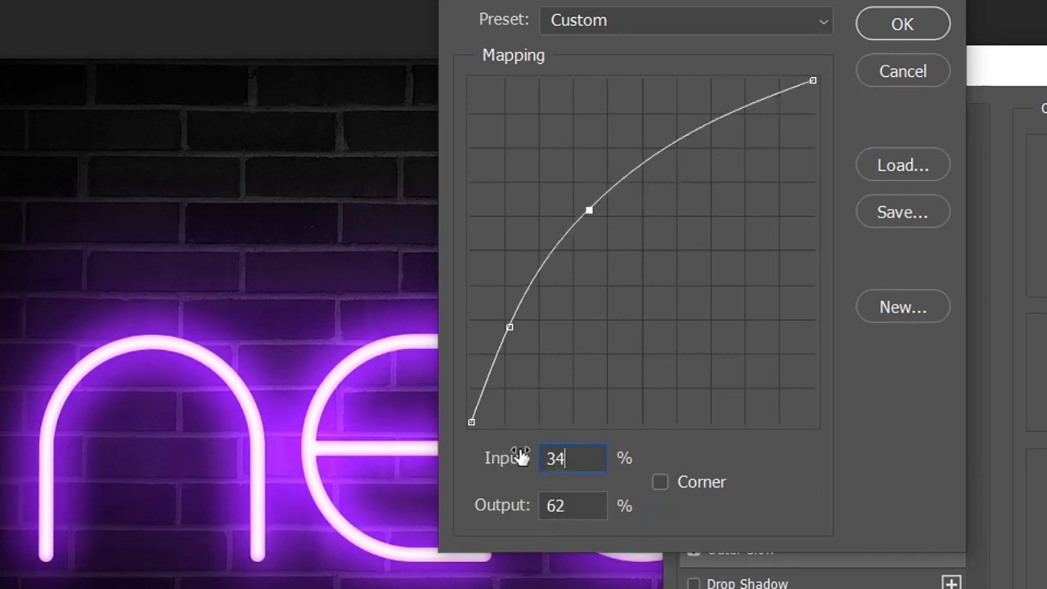
pyautogui.press('Tab')
pyautogui.write('6')
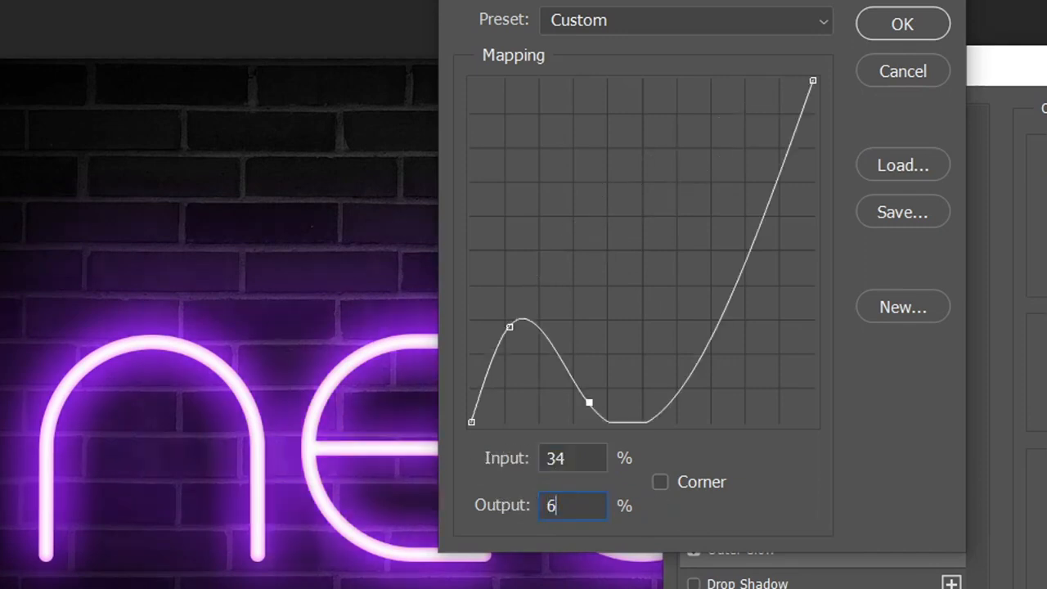
pyautogui.write('5')
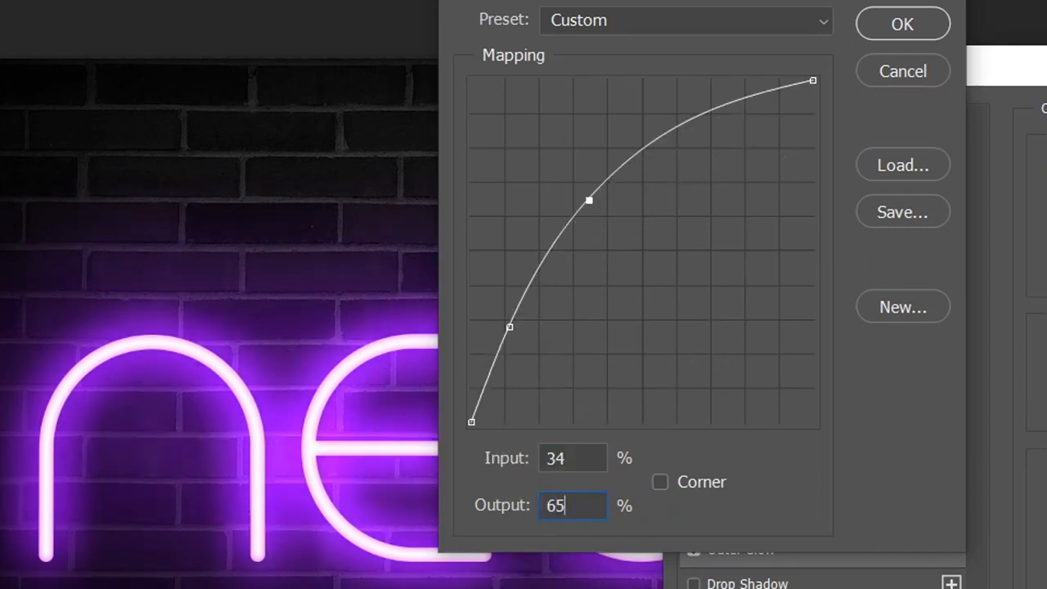
# Add an upper point to the Outer Glow contour at 76% input and 94% output, and accept the contour
pyautogui.click(708, 109)
pyautogui.moveTo(596, 460); pyautogui.dragTo(475, 456)
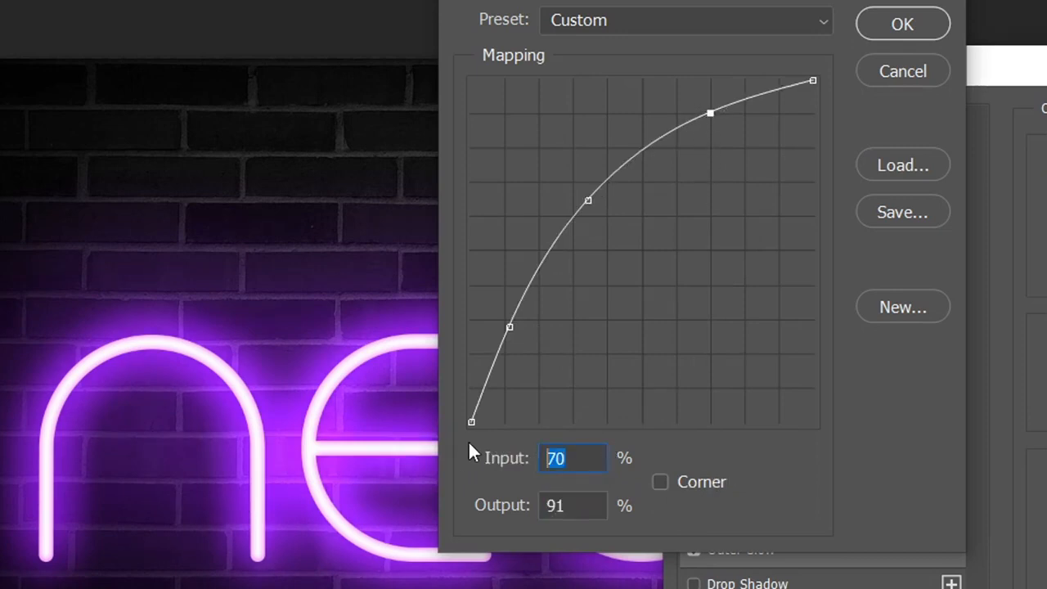
pyautogui.write('76')
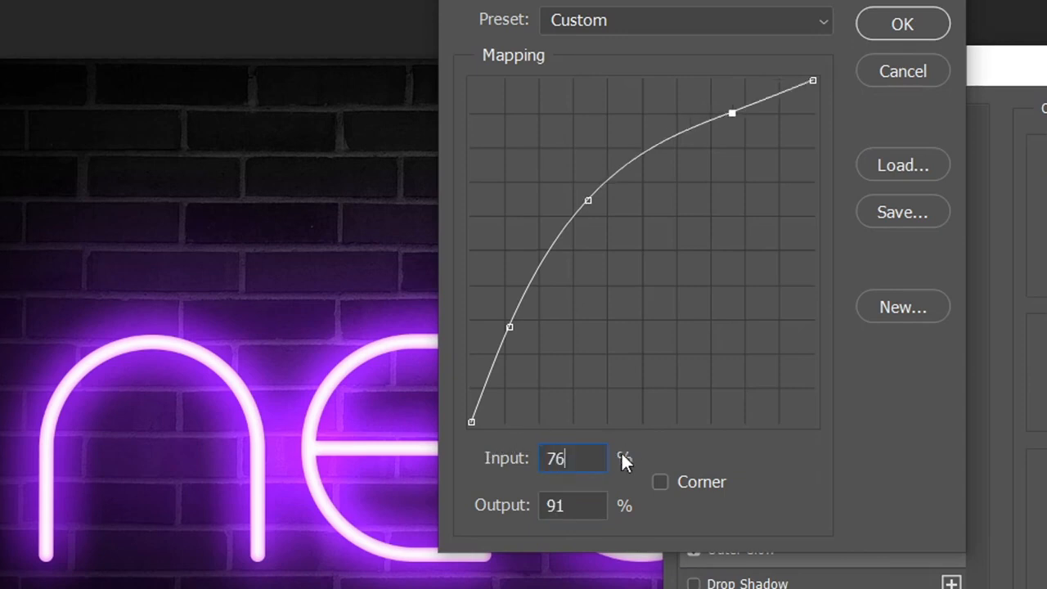
pyautogui.press('Tab')
pyautogui.write('94')
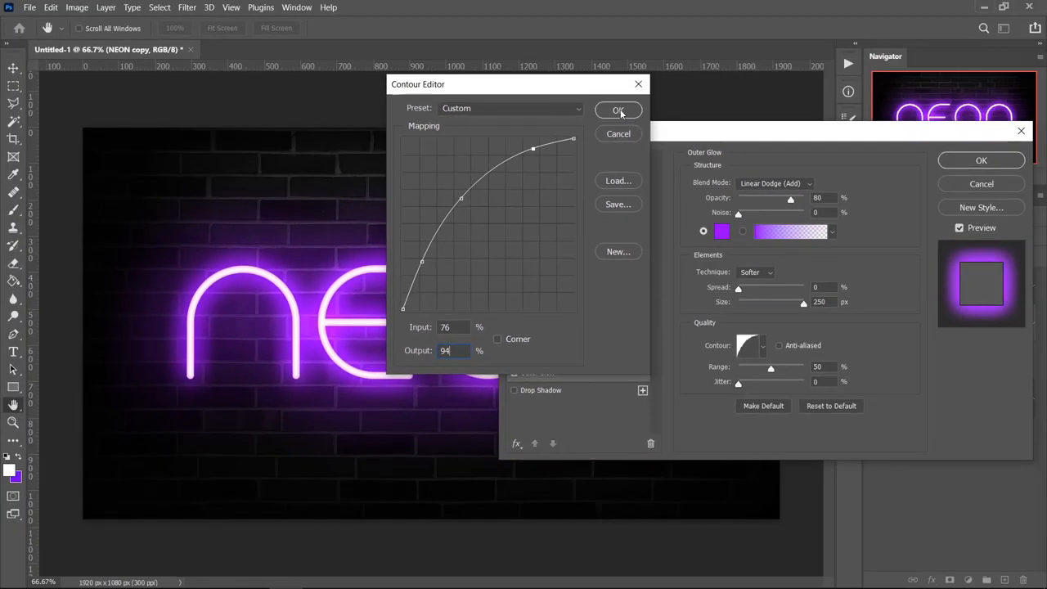
pyautogui.click(618, 110)
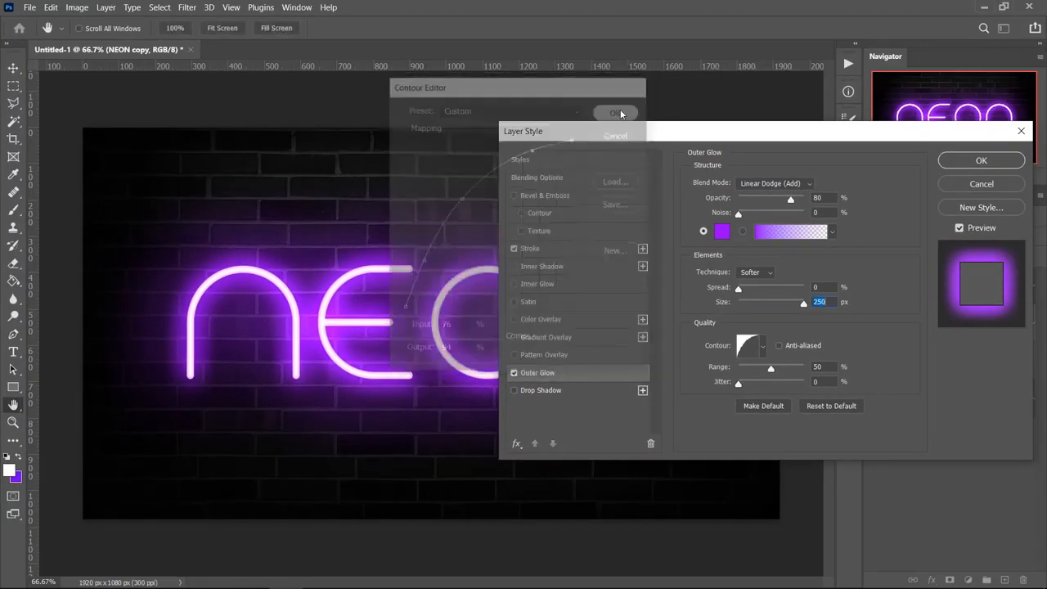
# Accept the NEON copy's layer style and add a new empty layer between NEON copy and Layer 1
pyautogui.click(979, 161)
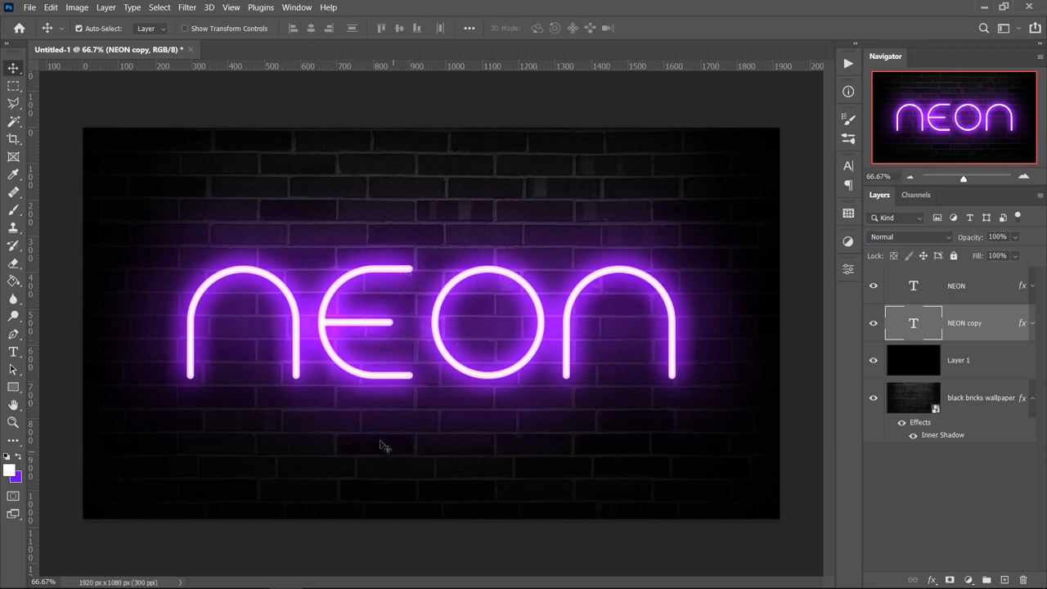
pyautogui.click(14, 209)
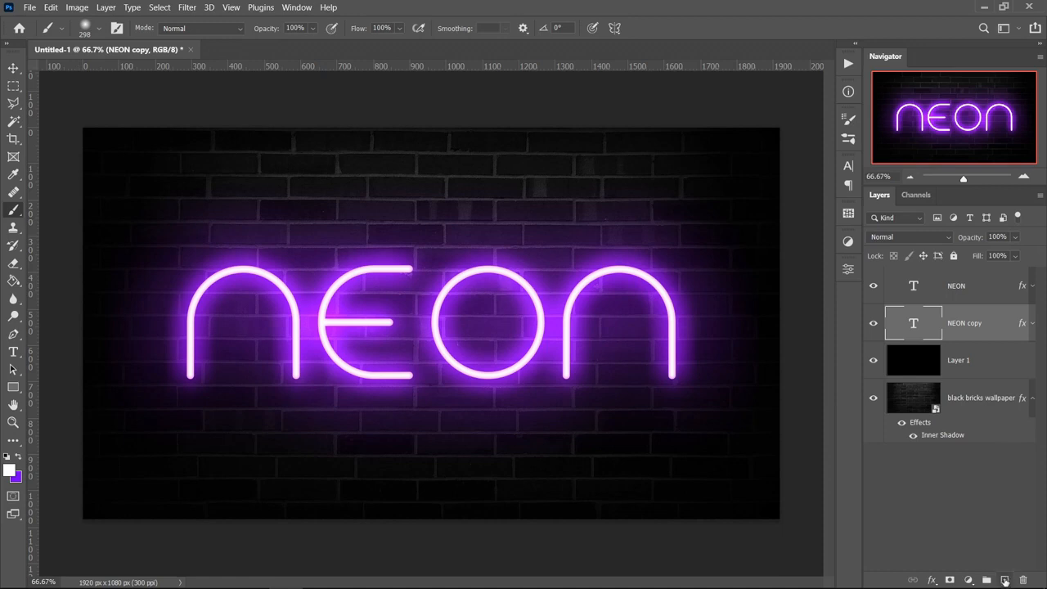
pyautogui.click(1005, 579)
pyautogui.moveTo(968, 330); pyautogui.dragTo(980, 366)
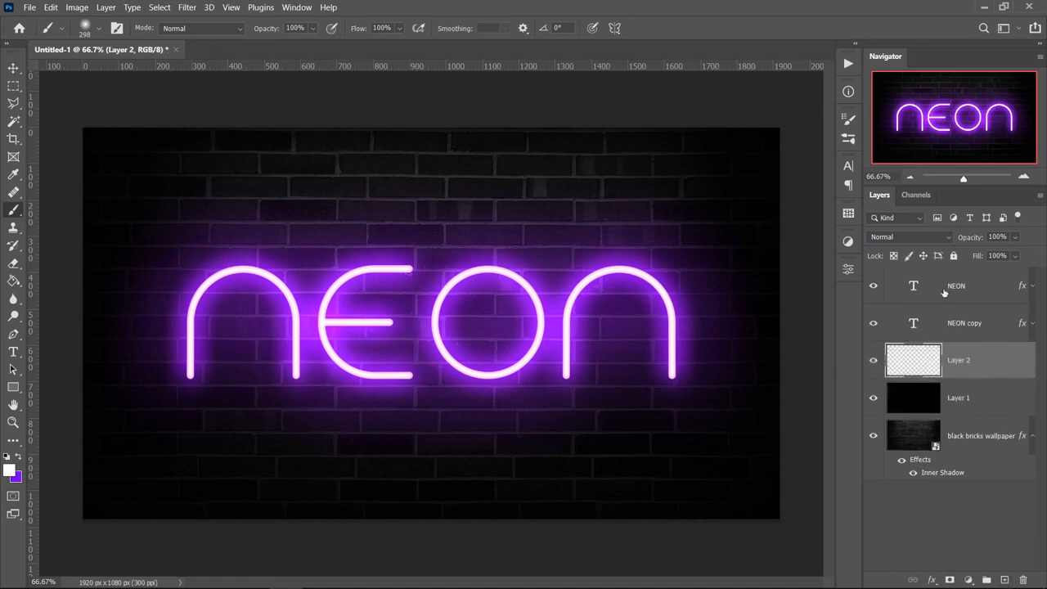
# Enlarge the soft brush to about 412 px and make violet 7200ff the foreground colour
pyautogui.keyDown('alt'); pyautogui.rightClick(164, 207); pyautogui.keyUp('alt')
pyautogui.moveTo(184, 212); pyautogui.dragTo(188, 193)
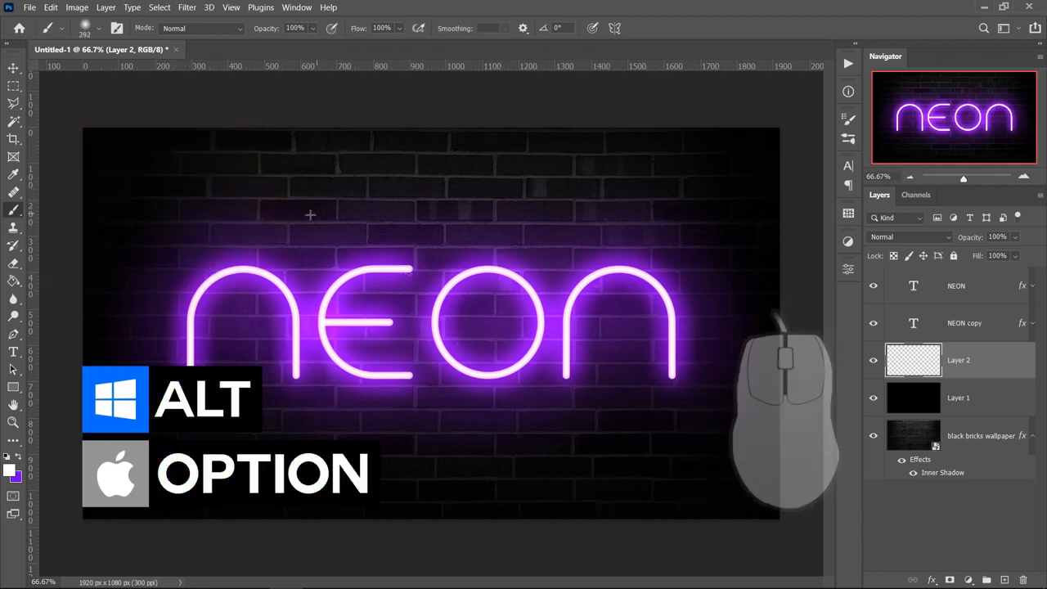
pyautogui.click(19, 460)
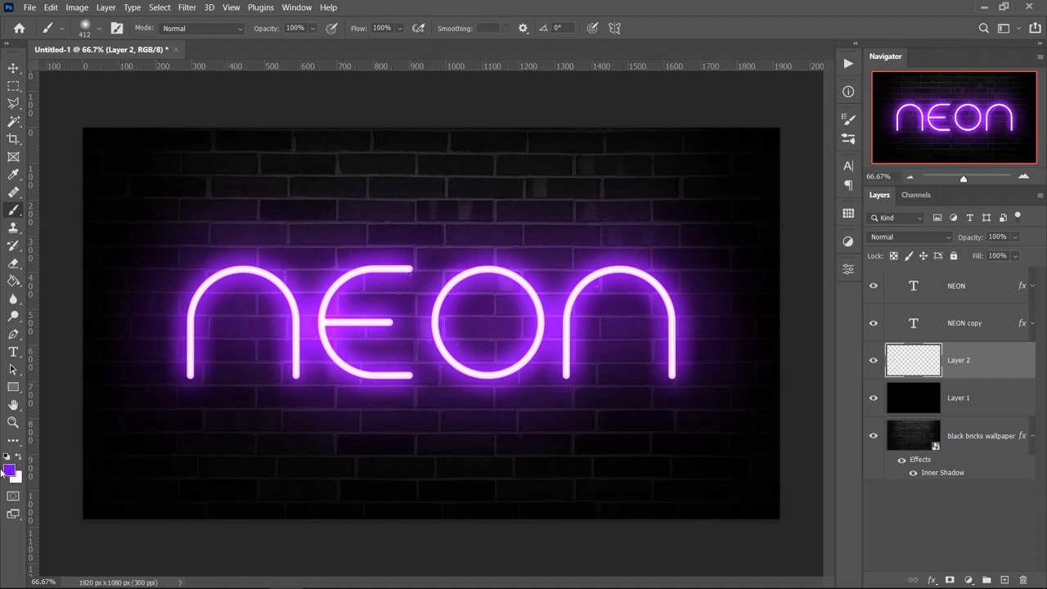
pyautogui.click(10, 471)
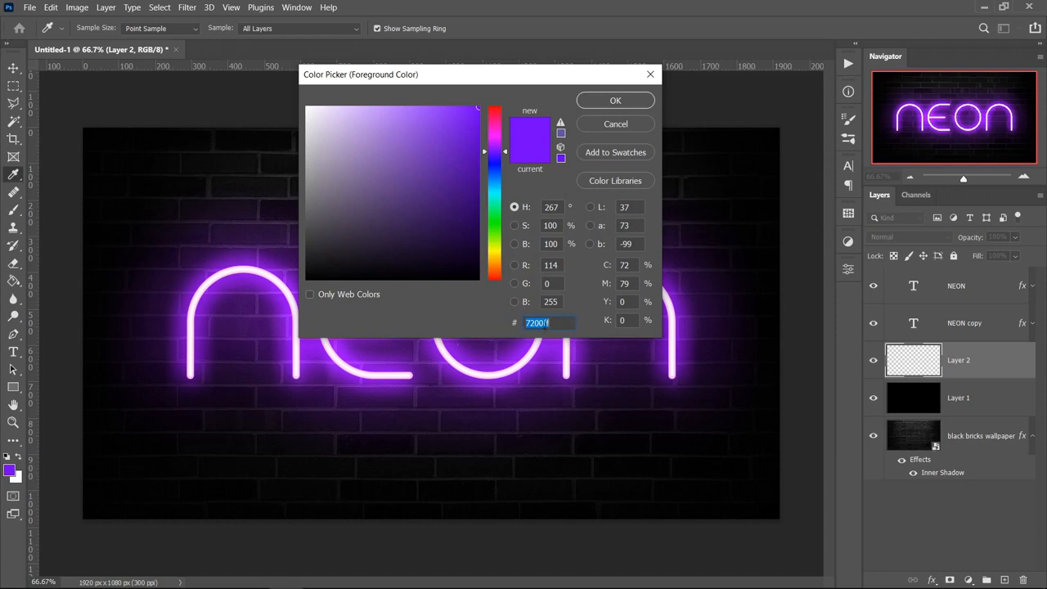
pyautogui.click(616, 101)
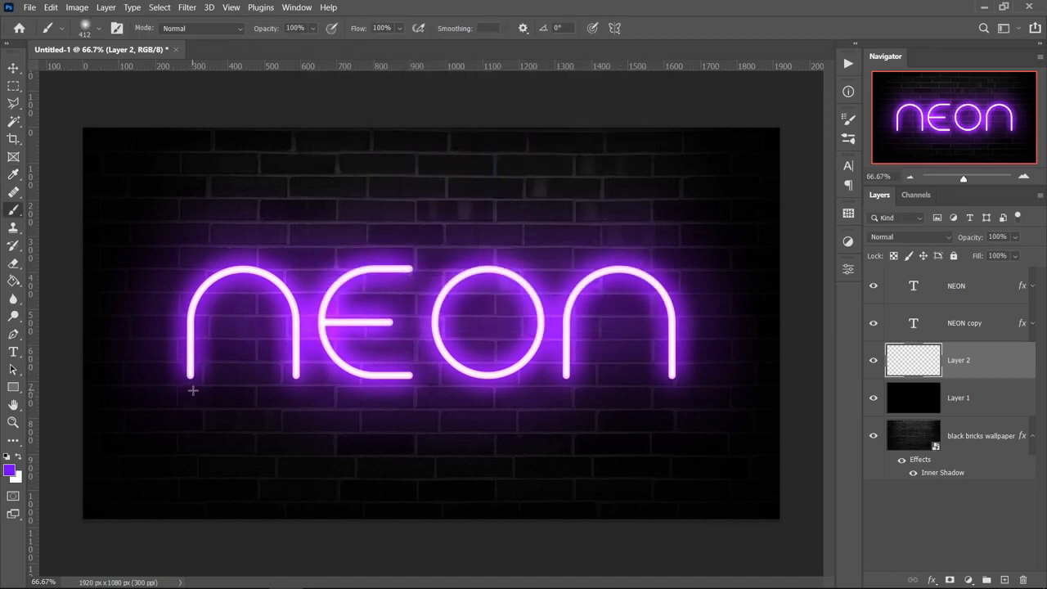
# Paint violet over the whole NEON lettering area on Layer 2 and set that layer's blend mode to Soft Light
pyautogui.moveTo(193, 391)
pyautogui.mouseDown()
pyautogui.moveTo(193, 303)
pyautogui.moveTo(209, 266)
pyautogui.moveTo(246, 252)
pyautogui.moveTo(271, 263)
pyautogui.moveTo(296, 387)
pyautogui.mouseUp()
pyautogui.moveTo(333, 317)
pyautogui.mouseDown()
pyautogui.moveTo(390, 322)
pyautogui.moveTo(414, 301)
pyautogui.moveTo(425, 263)
pyautogui.moveTo(342, 281)
pyautogui.moveTo(378, 395)
pyautogui.moveTo(431, 346)
pyautogui.moveTo(552, 371)
pyautogui.moveTo(476, 239)
pyautogui.moveTo(648, 263)
pyautogui.moveTo(581, 327)
pyautogui.moveTo(619, 401)
pyautogui.mouseUp()
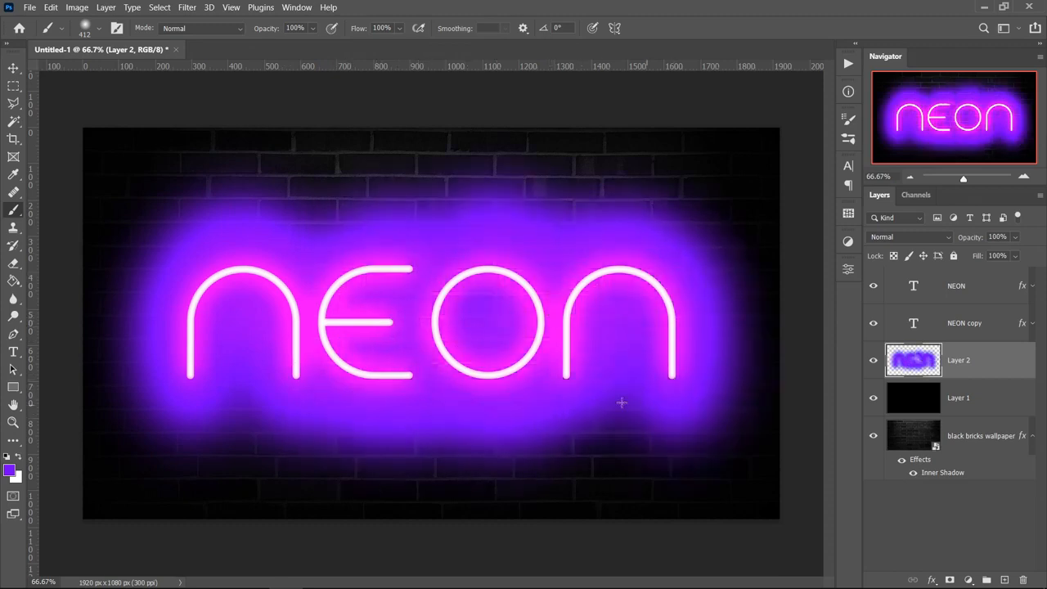
pyautogui.click(903, 237)
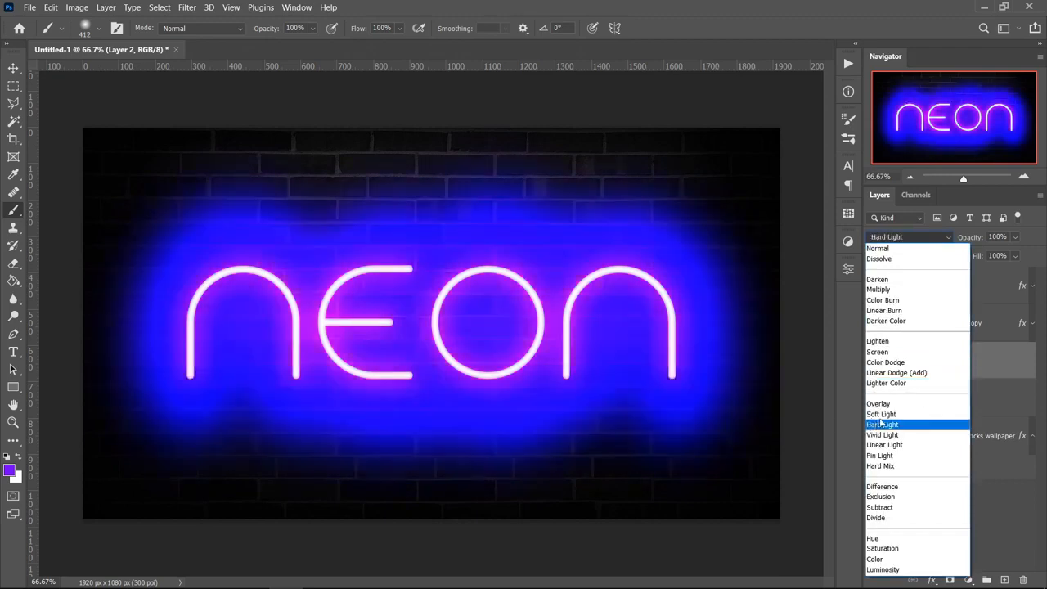
pyautogui.click(882, 413)
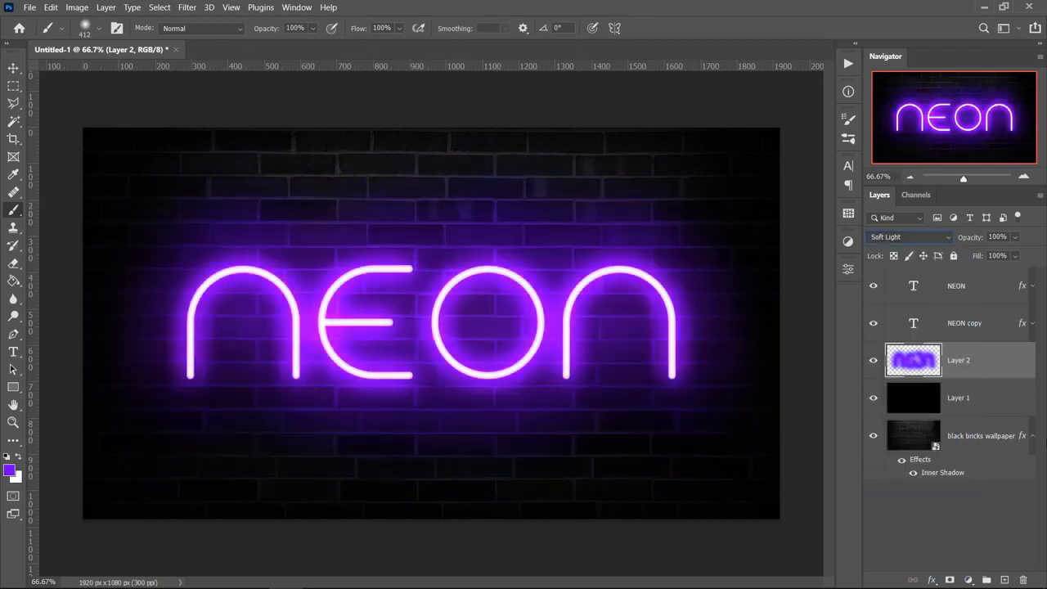